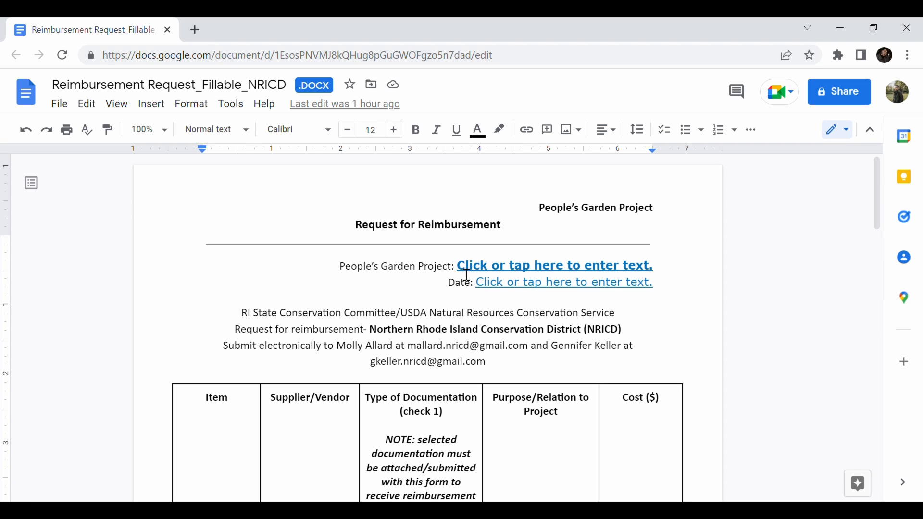
# Step: Fill in the People's Garden Project name as "Community Garden Expansion Project" and the date as 6/1/2022
pyautogui.moveTo(466, 273); pyautogui.dragTo(662, 272)
pyautogui.write('Commun')
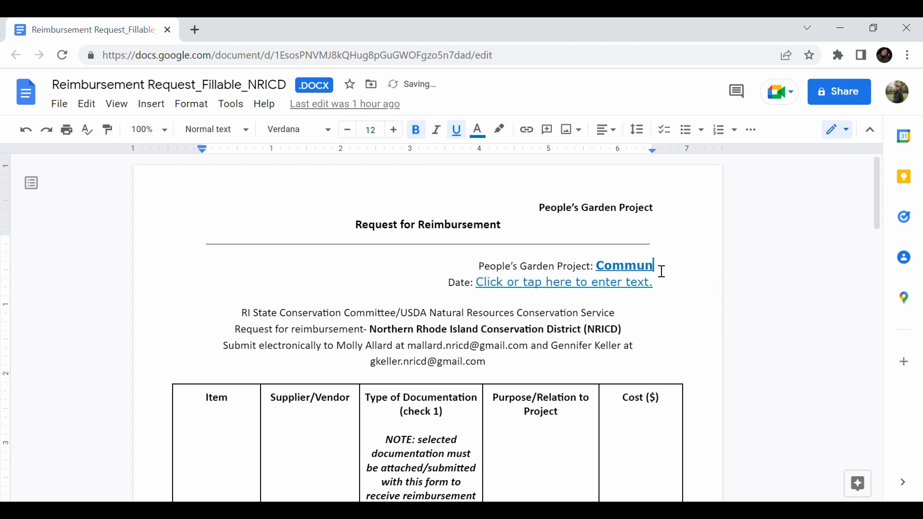
pyautogui.write('ity Gard')
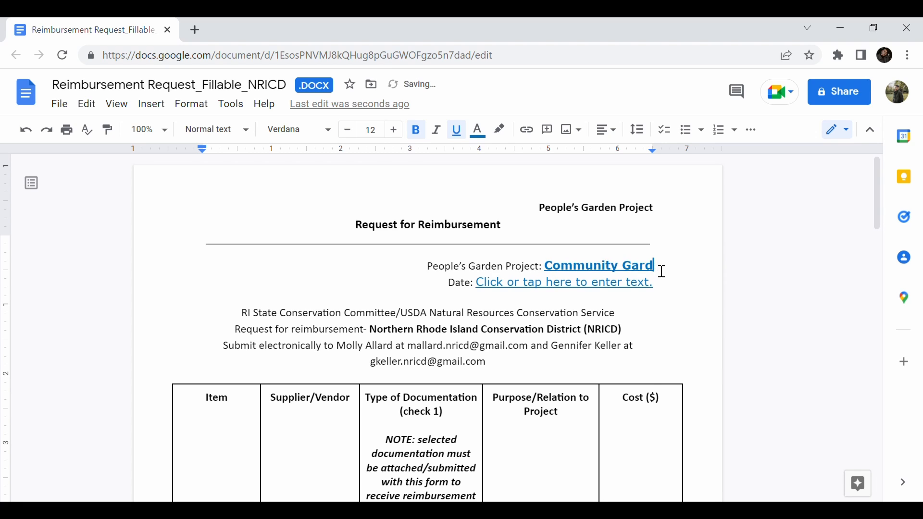
pyautogui.write('en Expansion Project')
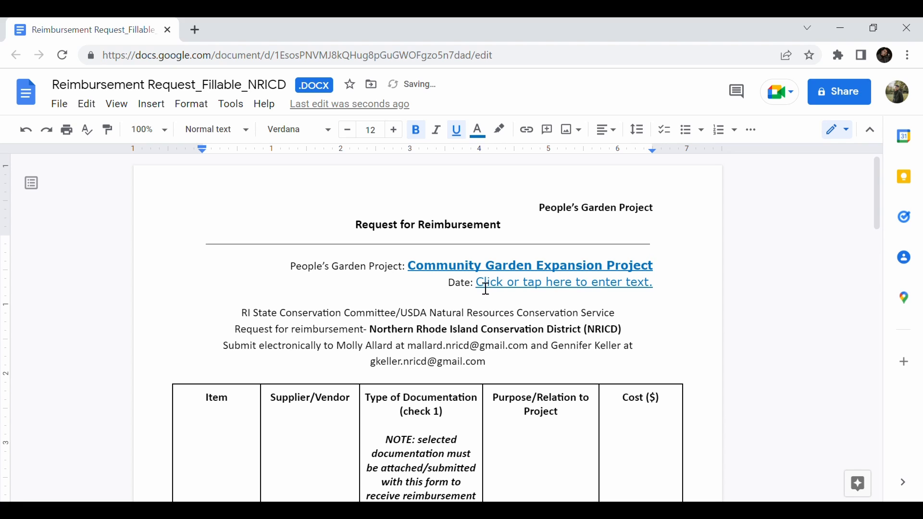
pyautogui.moveTo(476, 284); pyautogui.dragTo(662, 293)
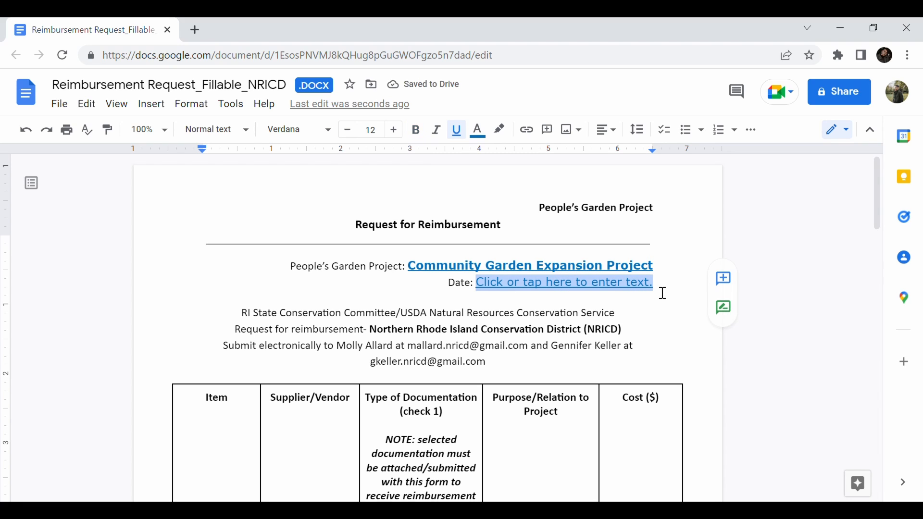
pyautogui.write('6/1/2022')
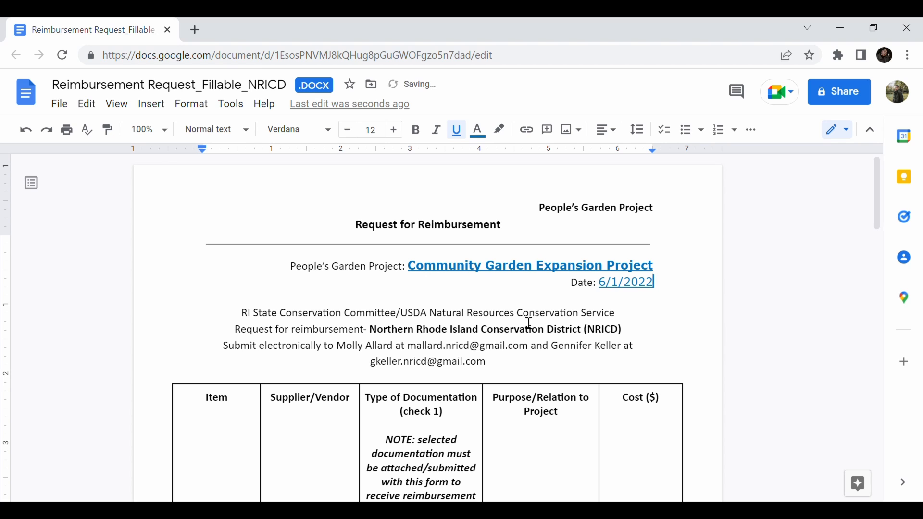
# Step: Enter "Three 2x8x8 lumber" in non-bold black text as the Item in the first blank row of the expense table
pyautogui.click(392, 347)
pyautogui.scroll(-3, 393, 349)
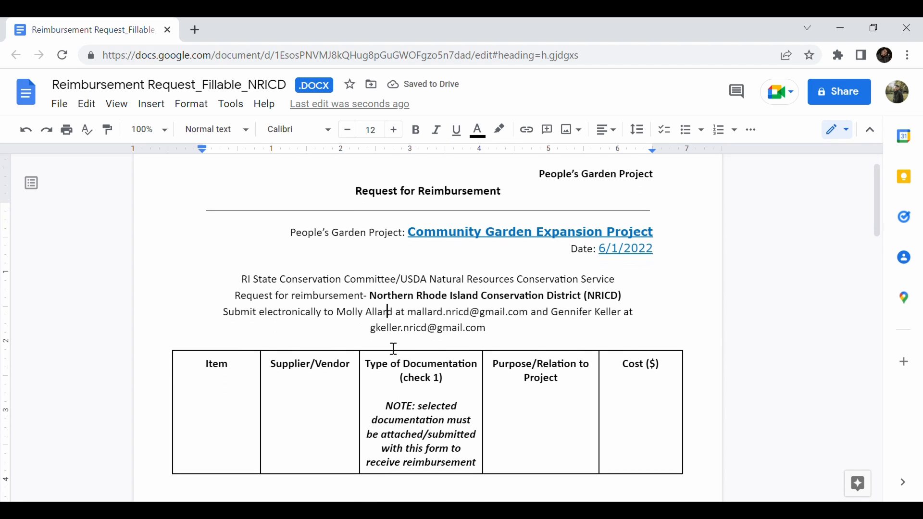
pyautogui.scroll(-3, 393, 349)
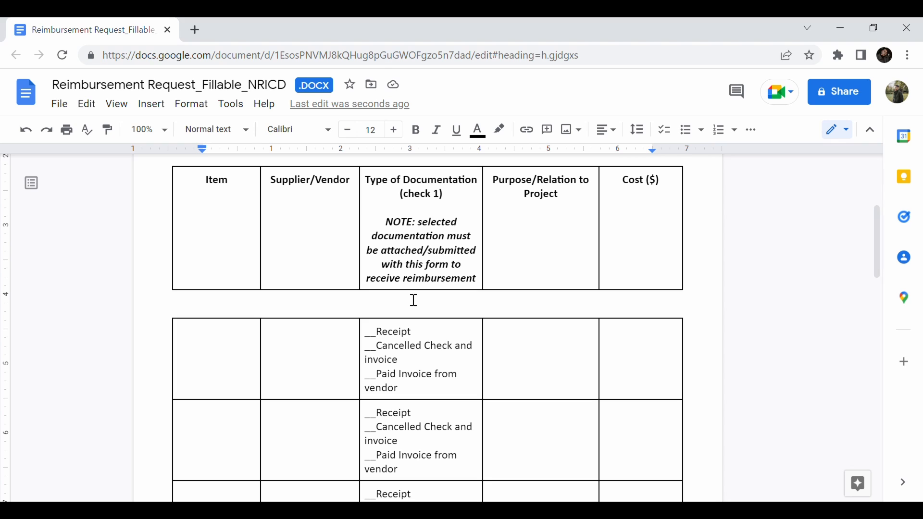
pyautogui.click(214, 371)
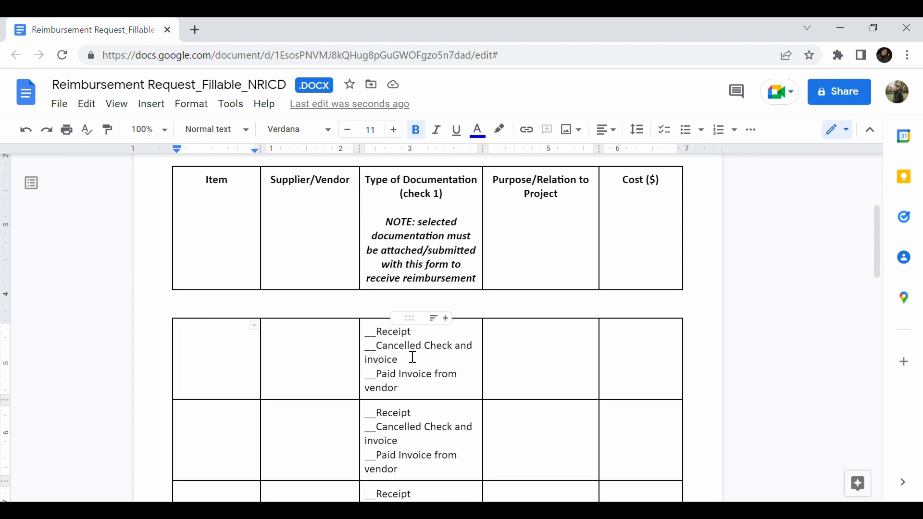
pyautogui.click(416, 130)
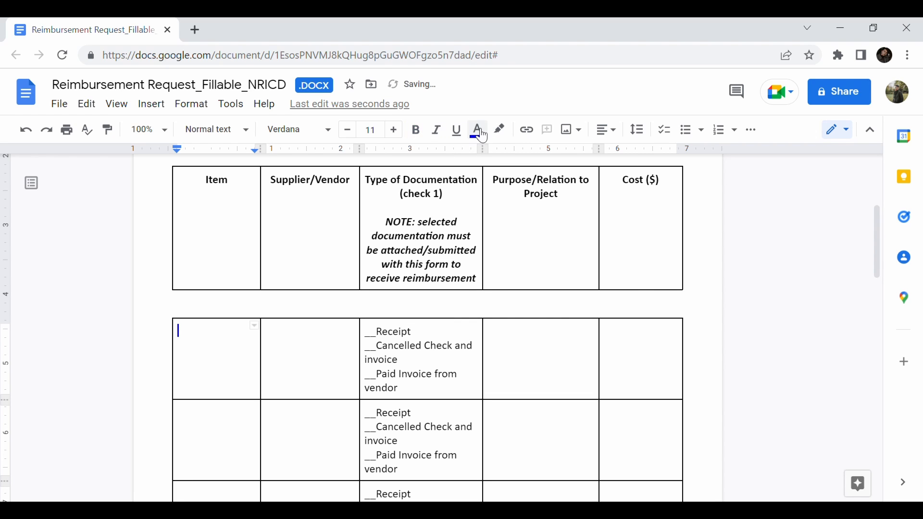
pyautogui.click(478, 131)
pyautogui.click(483, 202)
pyautogui.write('Three 2x8x8 ')
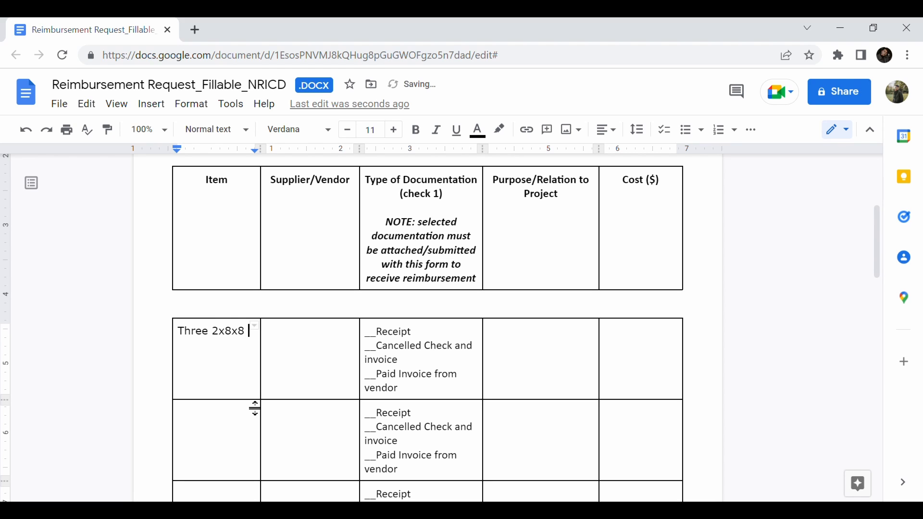
pyautogui.write('lumber')
# Step: Enter "Home Depot" in non-bold black text as the Supplier/Vendor for the lumber row
pyautogui.press('Tab')
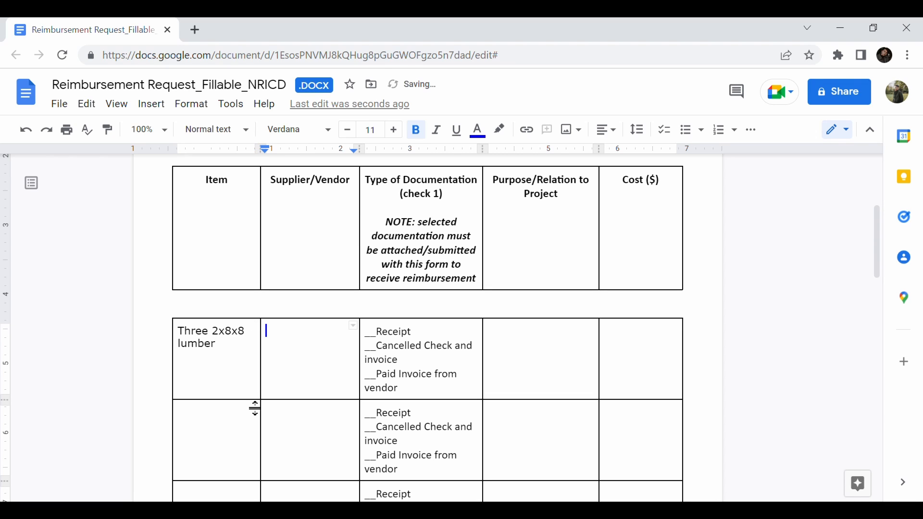
pyautogui.click(416, 130)
pyautogui.click(491, 135)
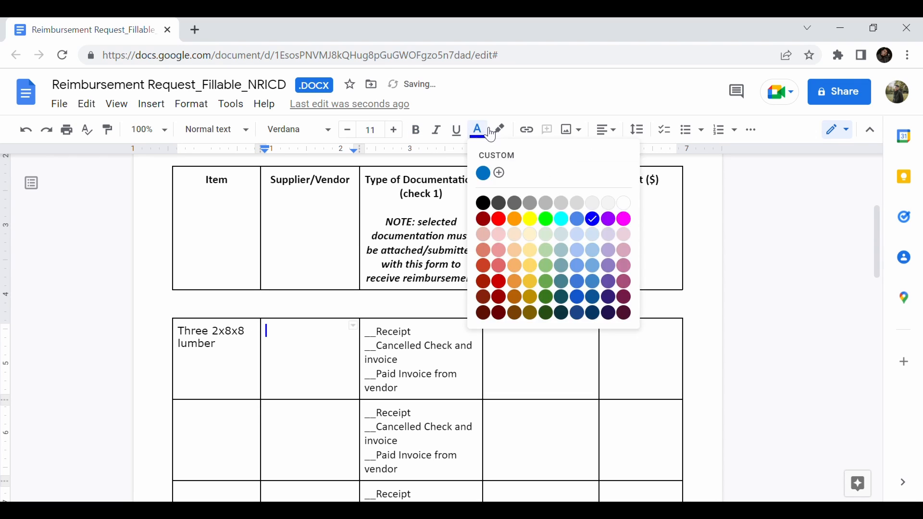
pyautogui.click(484, 202)
pyautogui.write('Home Depot')
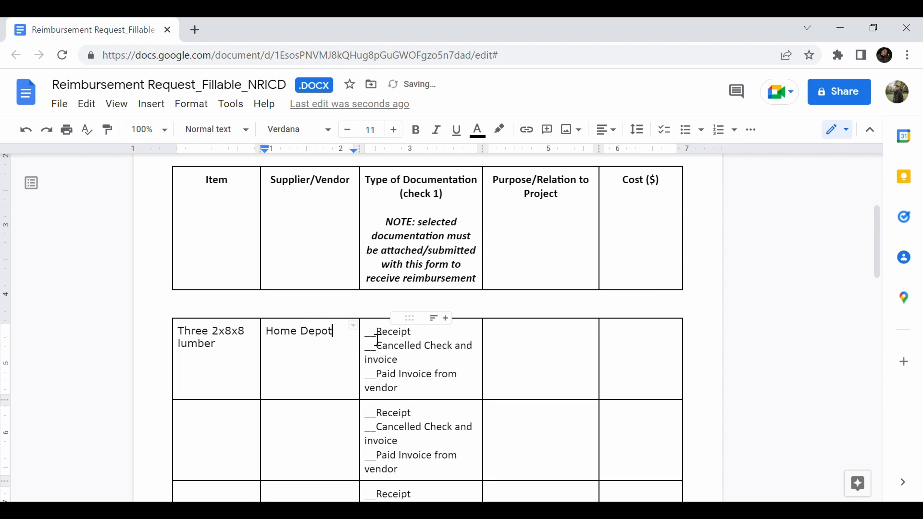
# Step: Mark Receipt with an "x" as the type of documentation for the lumber row
pyautogui.click(408, 252)
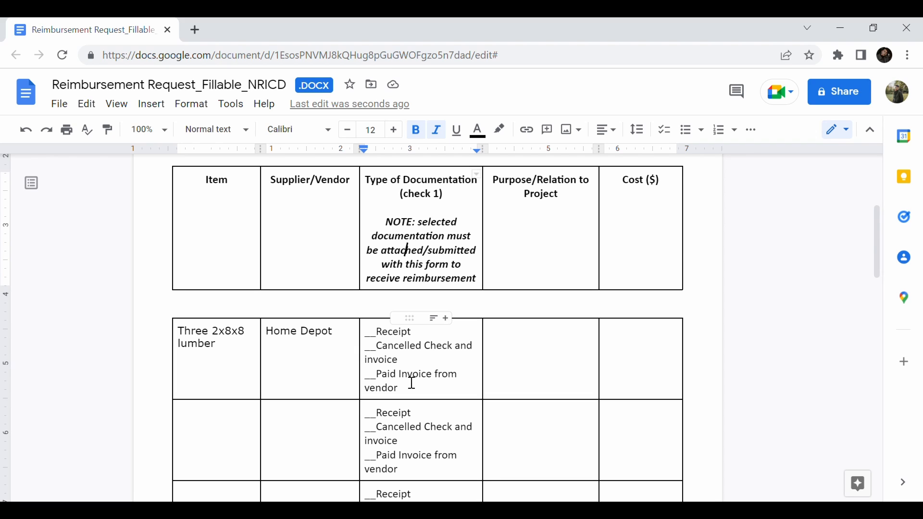
pyautogui.click(374, 332)
pyautogui.write('x')
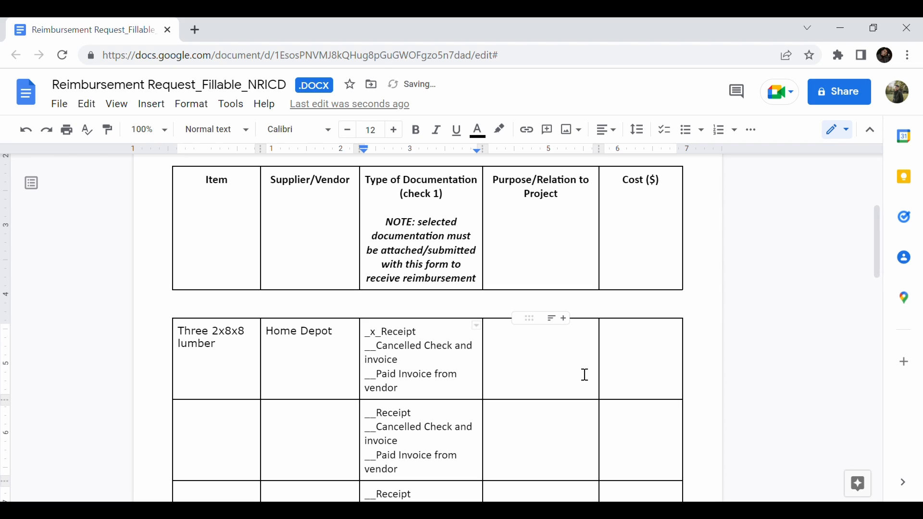
# Step: Enter "Sides for accessible raised beds" in non-bold black text as the Purpose/Relation to Project for the lumber row
pyautogui.click(539, 353)
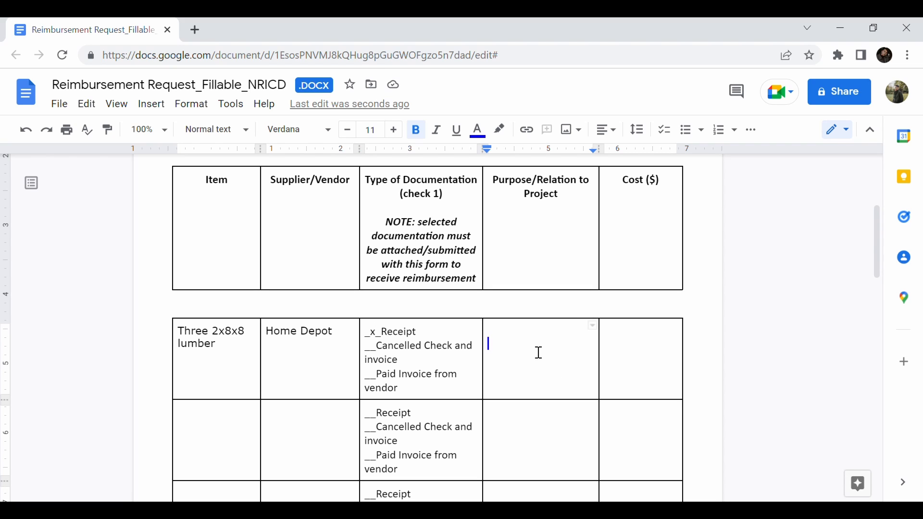
pyautogui.click(416, 129)
pyautogui.click(477, 131)
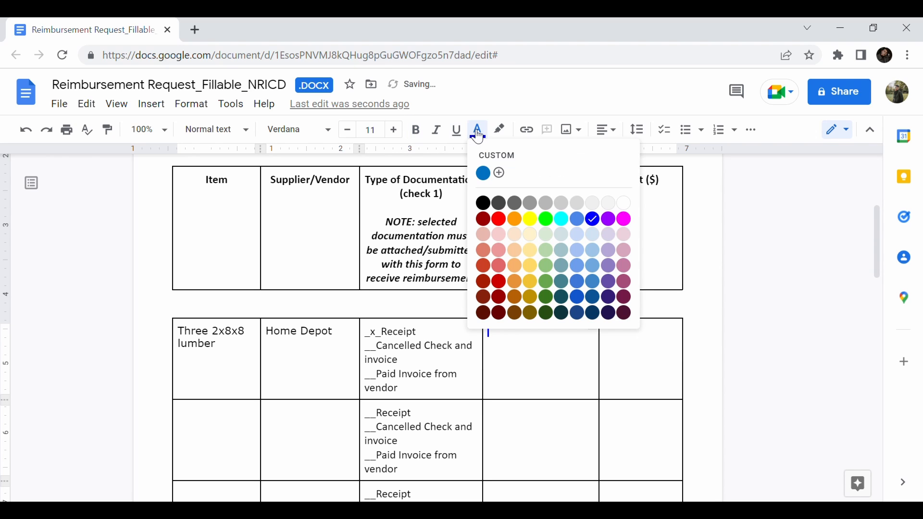
pyautogui.click(484, 203)
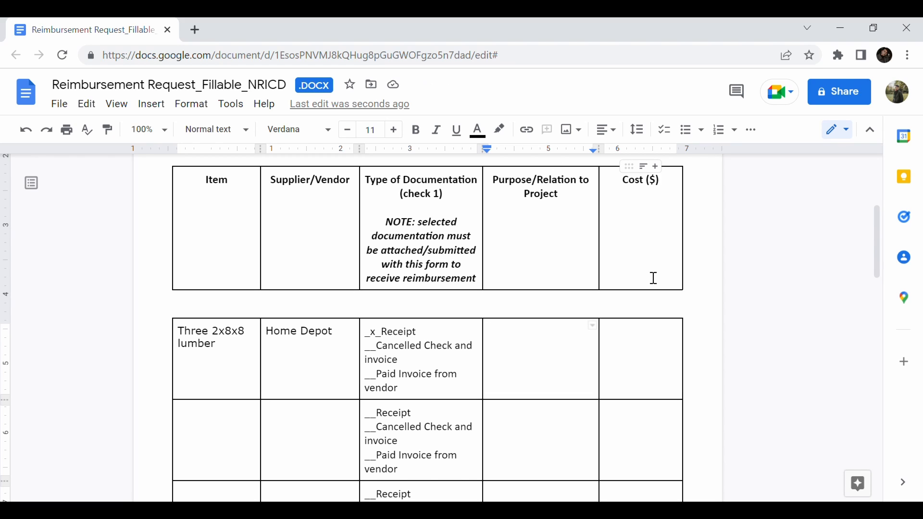
pyautogui.write('Sides for ac')
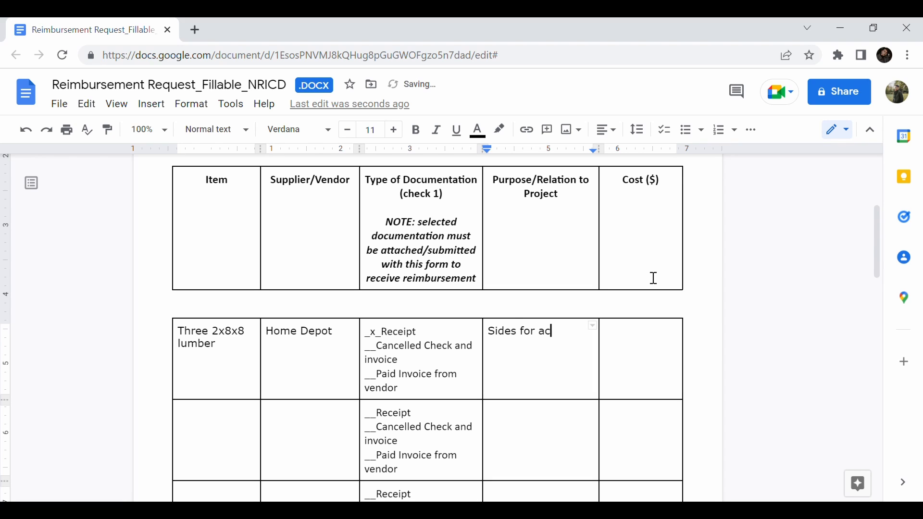
pyautogui.write('cessible raised beds')
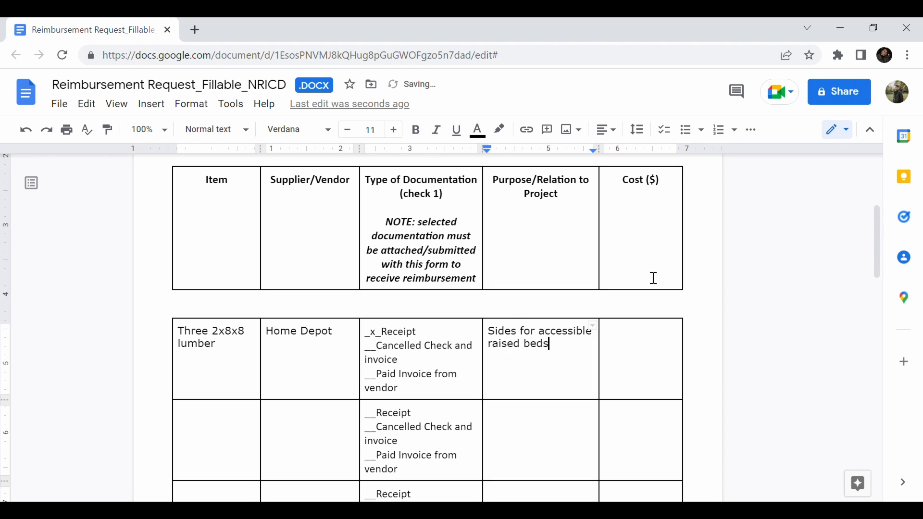
pyautogui.press('Return')
pyautogui.hotkey('ctrl', 'b')
# Step: Enter $50.94 in non-bold black text as the cost of the lumber row
pyautogui.click(628, 344)
pyautogui.click(426, 136)
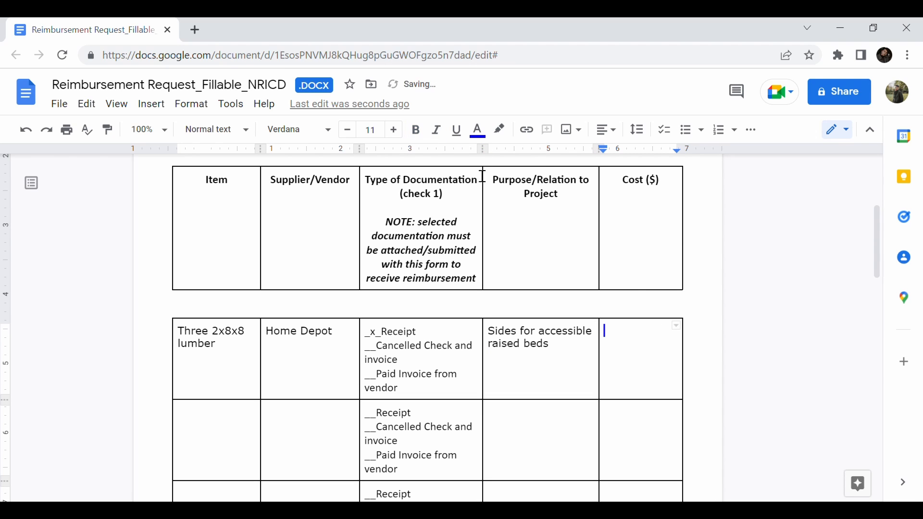
pyautogui.click(478, 130)
pyautogui.click(490, 211)
pyautogui.write('$50.94')
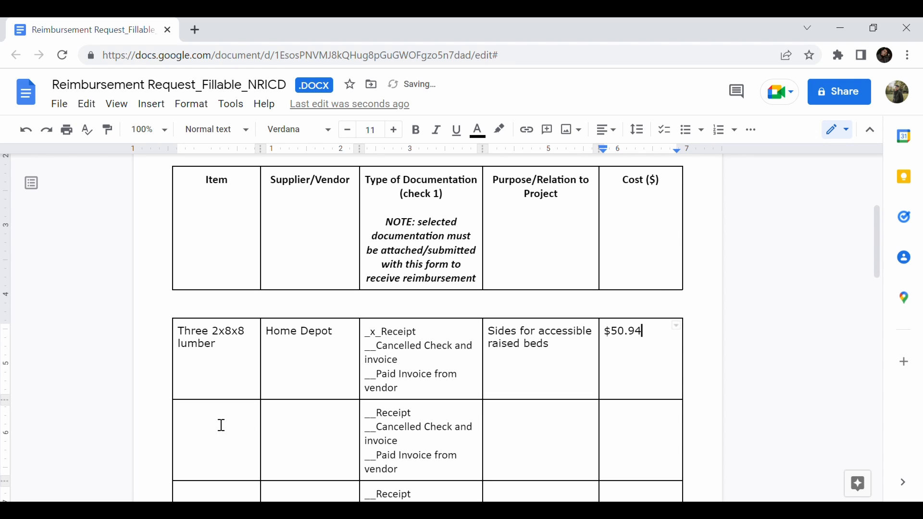
# Step: Enter "Four bags of compost" as the Item and "Home Depot" as the Supplier/Vendor in the table's second blank row
pyautogui.scroll(-3, 356, 401)
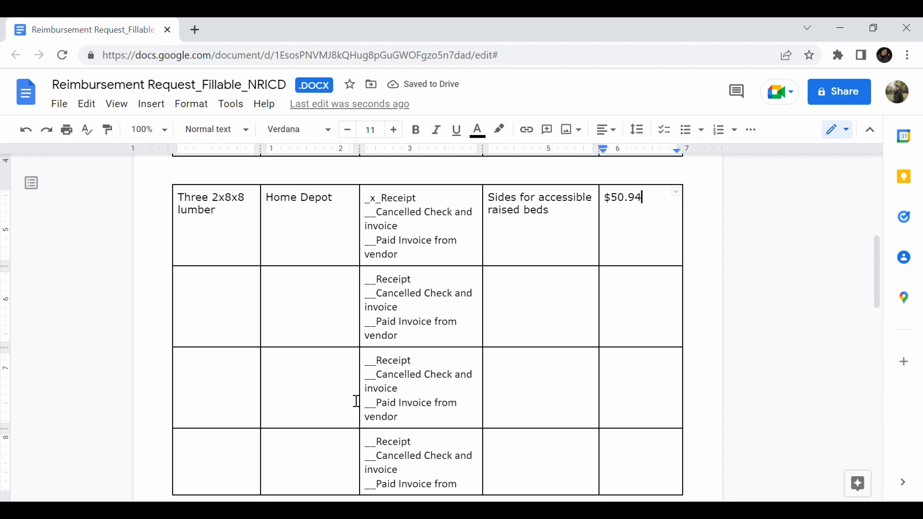
pyautogui.scroll(3, 356, 401)
pyautogui.scroll(-2, 356, 401)
pyautogui.scroll(-1, 357, 401)
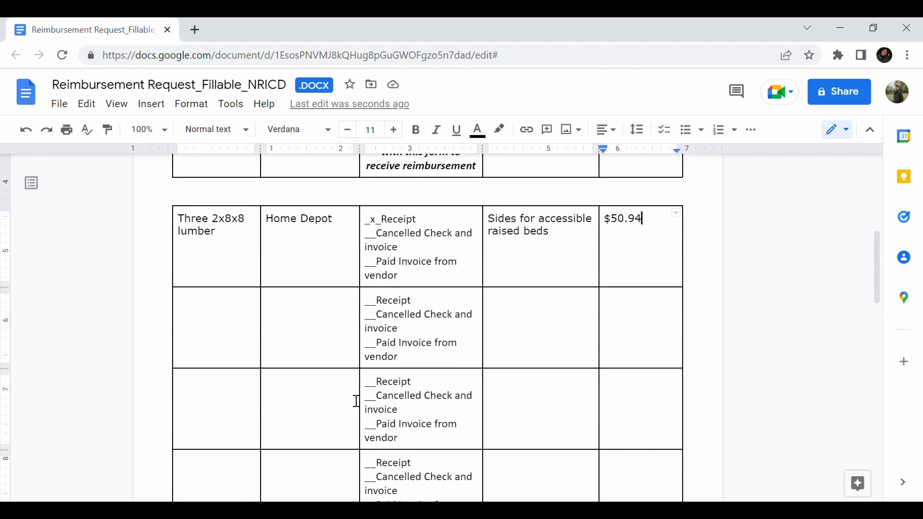
pyautogui.click(231, 326)
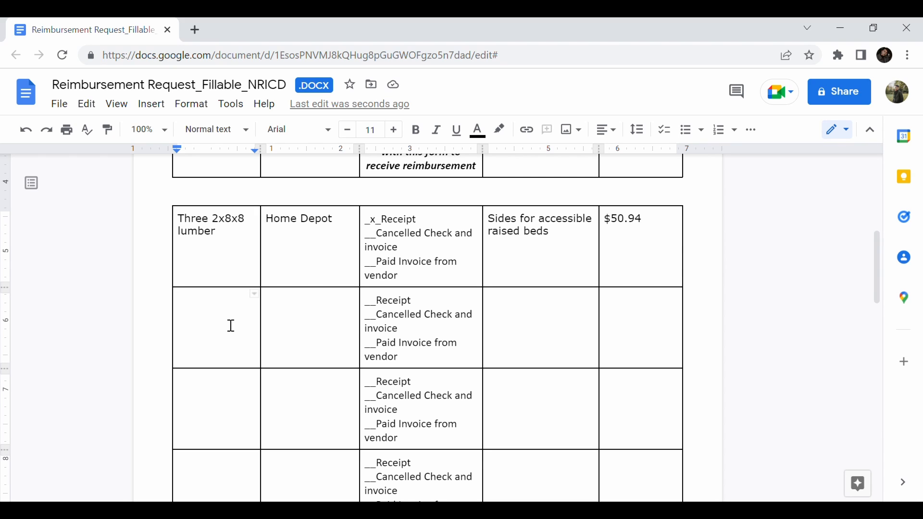
pyautogui.scroll(1, 231, 325)
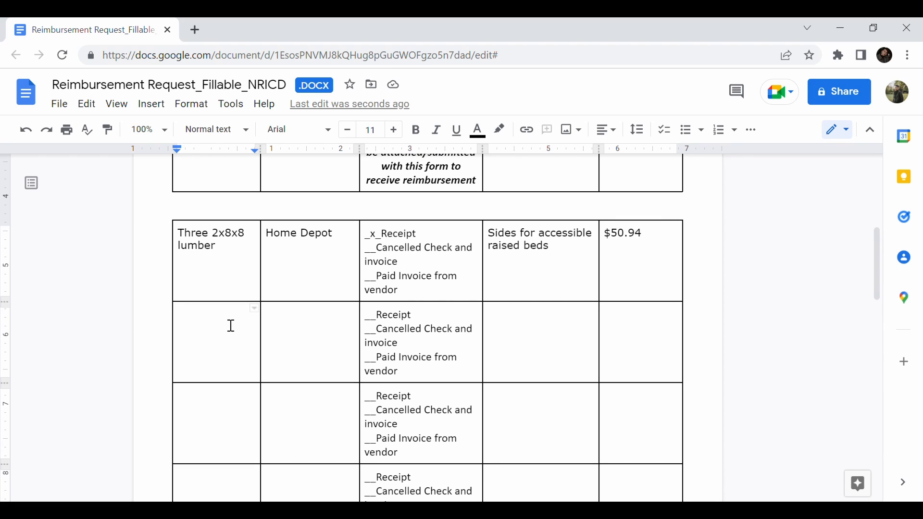
pyautogui.write('Four')
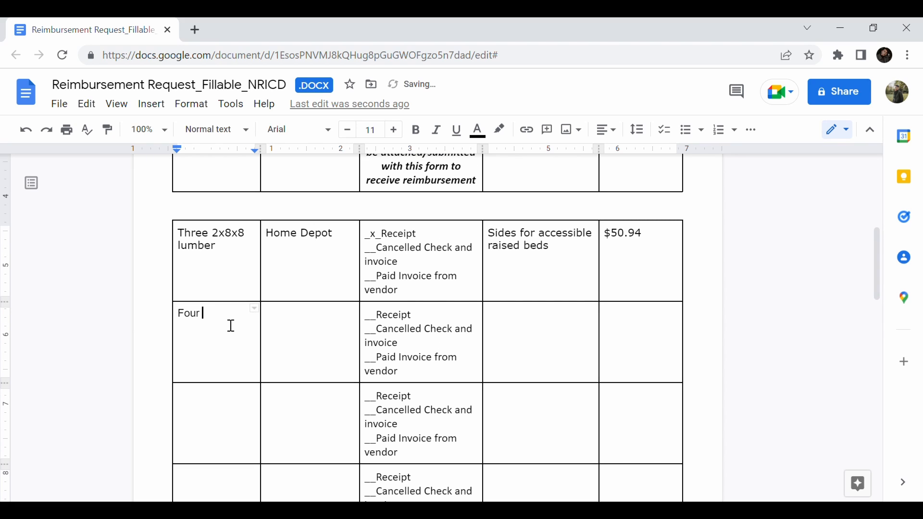
pyautogui.write(' bags of compost')
pyautogui.press('Tab')
pyautogui.write('Home Depot')
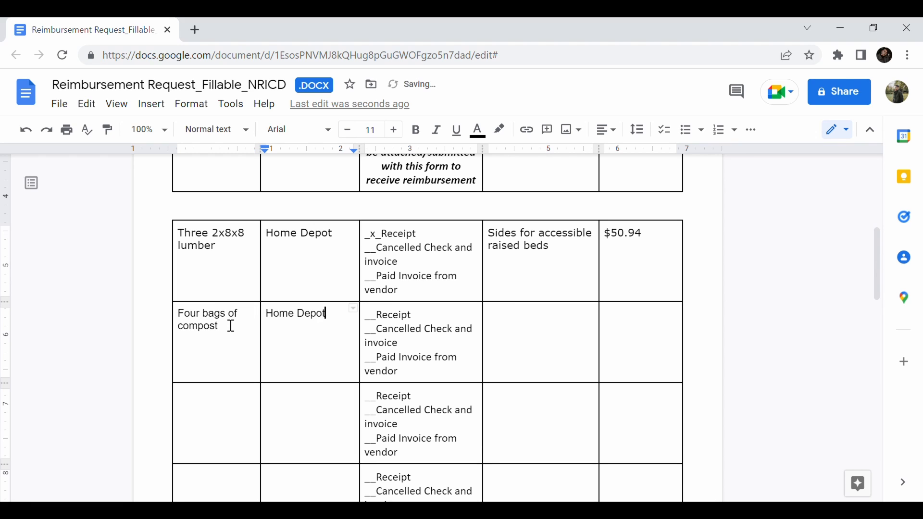
# Step: Mark Receipt with an "x" as the type of documentation for the compost row
pyautogui.press('Tab')
pyautogui.press('Right')
pyautogui.write('x')
# Step: Enter "Compost to fill raised beds" as the purpose and $100.00 as the cost of the compost row
pyautogui.click(518, 331)
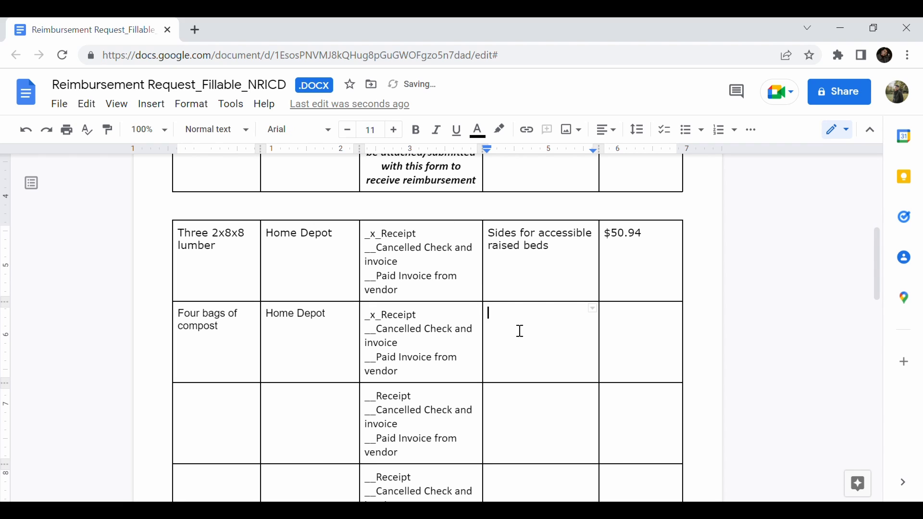
pyautogui.write('Compost to fill raised beds')
pyautogui.press('Tab')
pyautogui.write('$100.00')
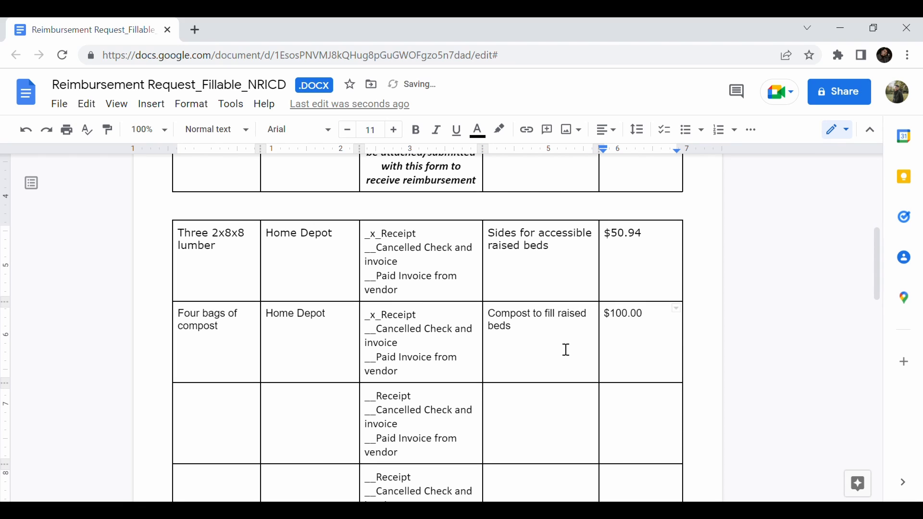
# Step: Examine the expense table's remaining blank rows across both pages and the options for inserting another row
pyautogui.scroll(-1, 433, 336)
pyautogui.scroll(-6, 281, 373)
pyautogui.scroll(7, 282, 373)
pyautogui.scroll(-1, 279, 373)
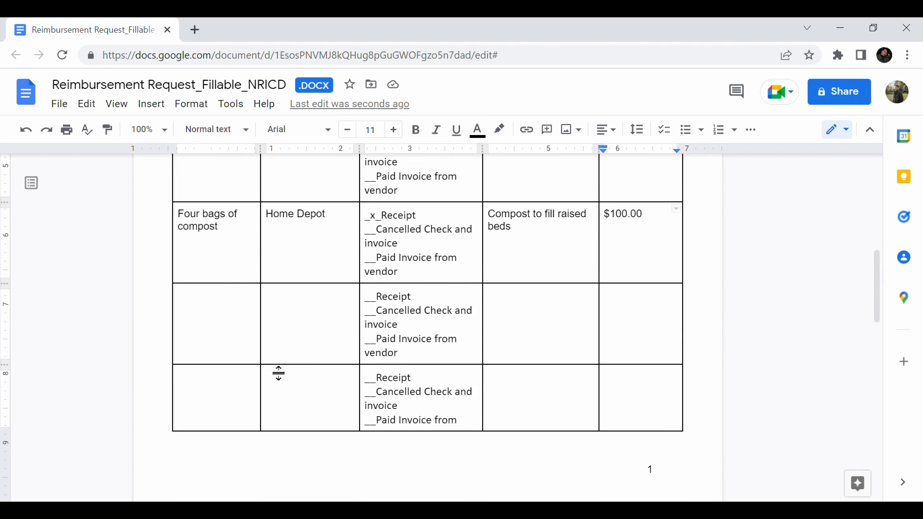
pyautogui.scroll(-4, 279, 373)
pyautogui.scroll(2, 393, 362)
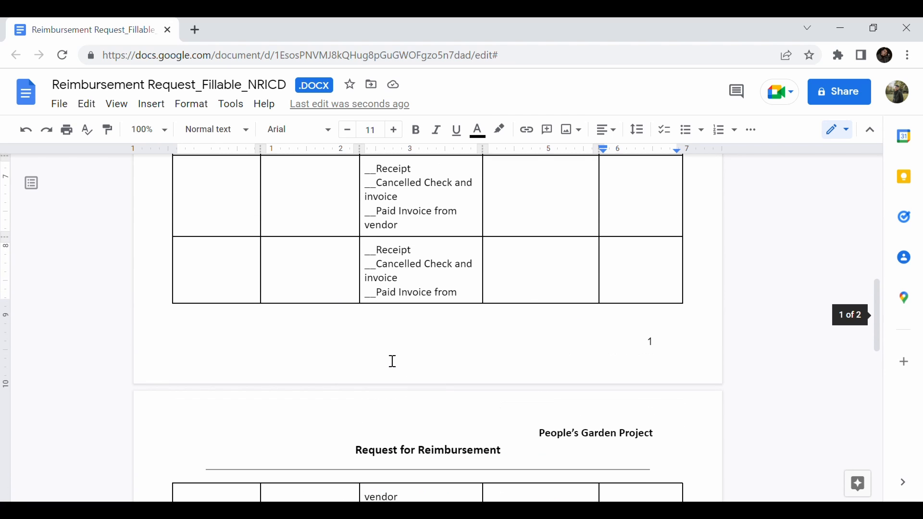
pyautogui.scroll(-2, 309, 295)
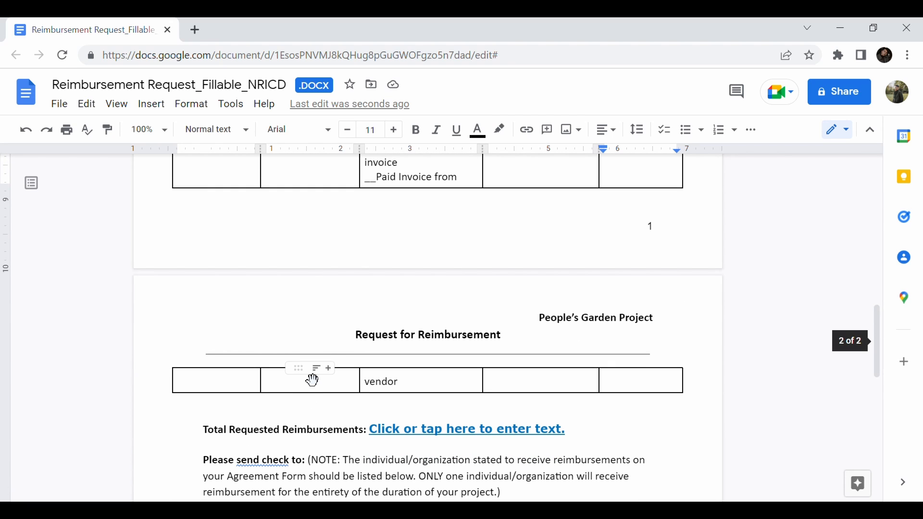
pyautogui.scroll(1, 303, 387)
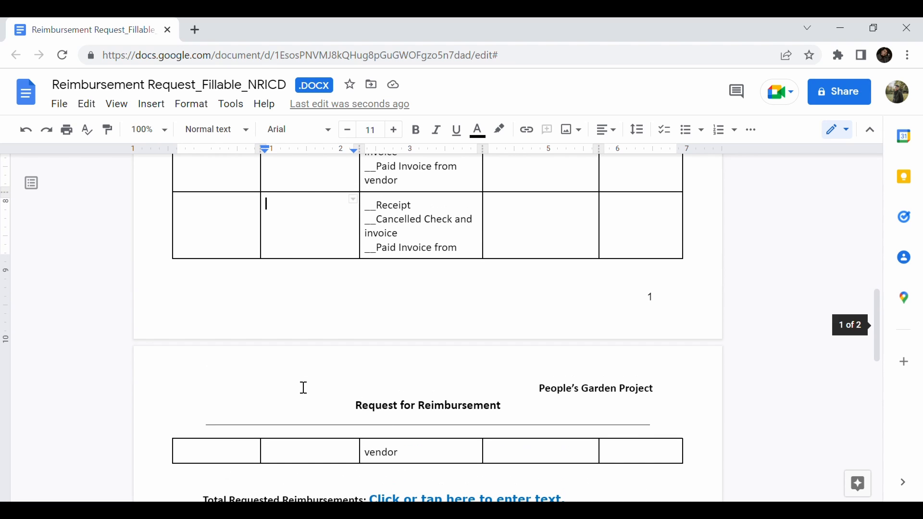
pyautogui.rightClick(308, 224)
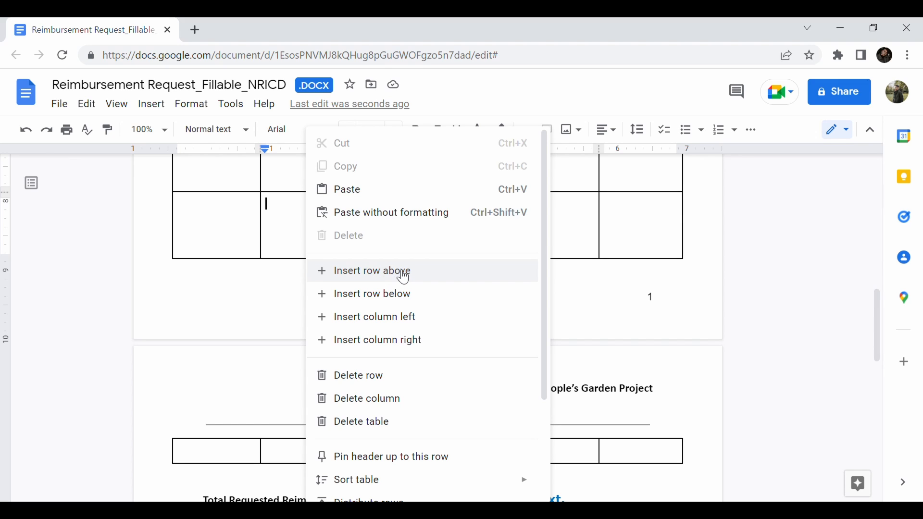
pyautogui.click(285, 221)
# Step: Review the lumber and compost rows, their costs and the column headings of the expense table
pyautogui.scroll(5, 426, 273)
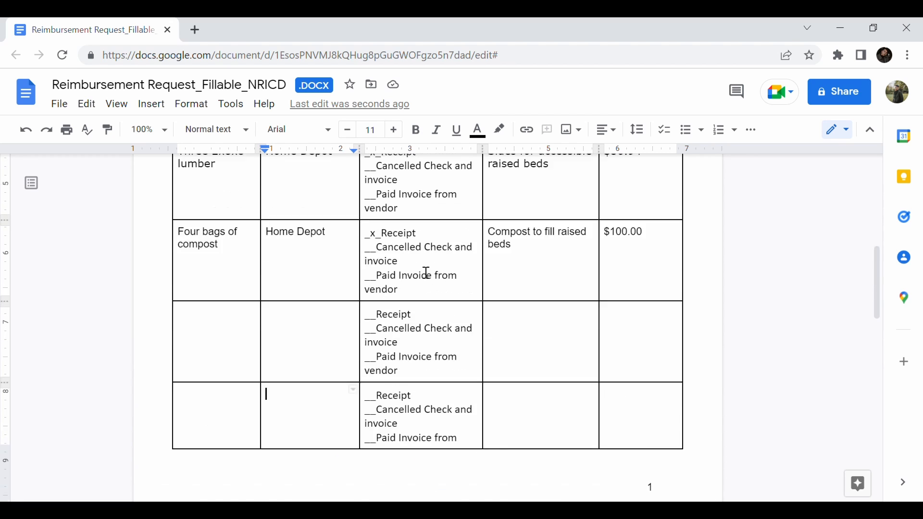
pyautogui.scroll(-1, 426, 273)
pyautogui.scroll(-1, 426, 273)
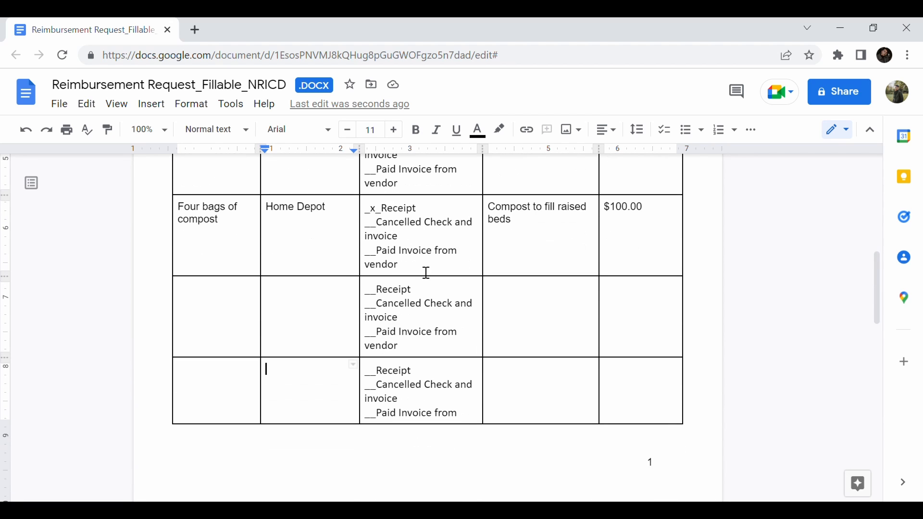
pyautogui.scroll(2, 426, 273)
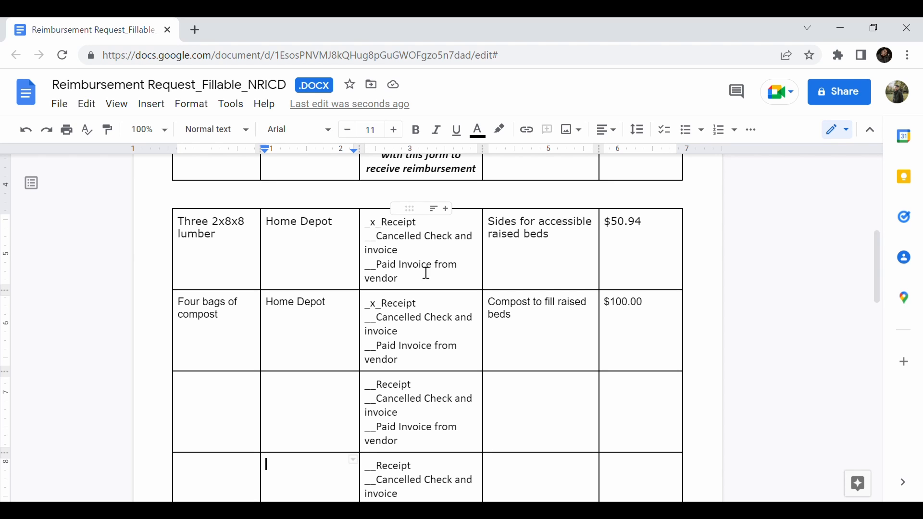
pyautogui.scroll(-5, 308, 388)
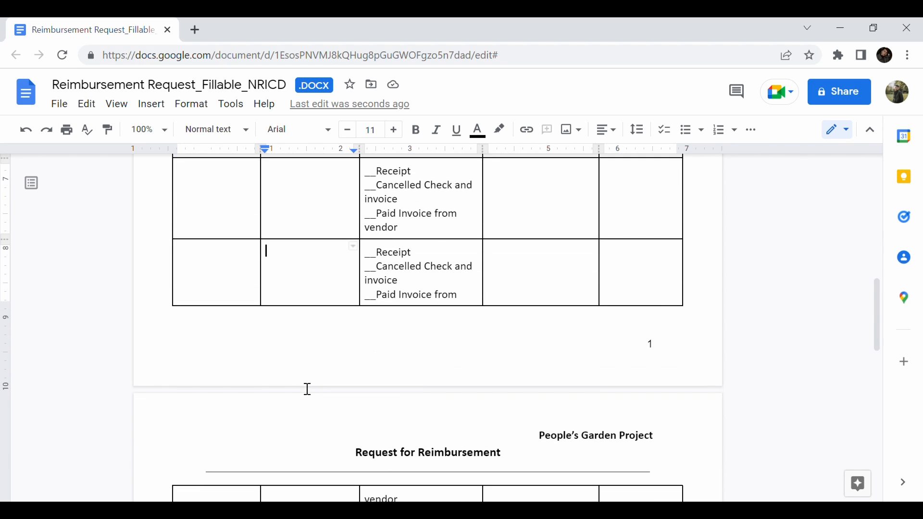
pyautogui.scroll(6, 581, 236)
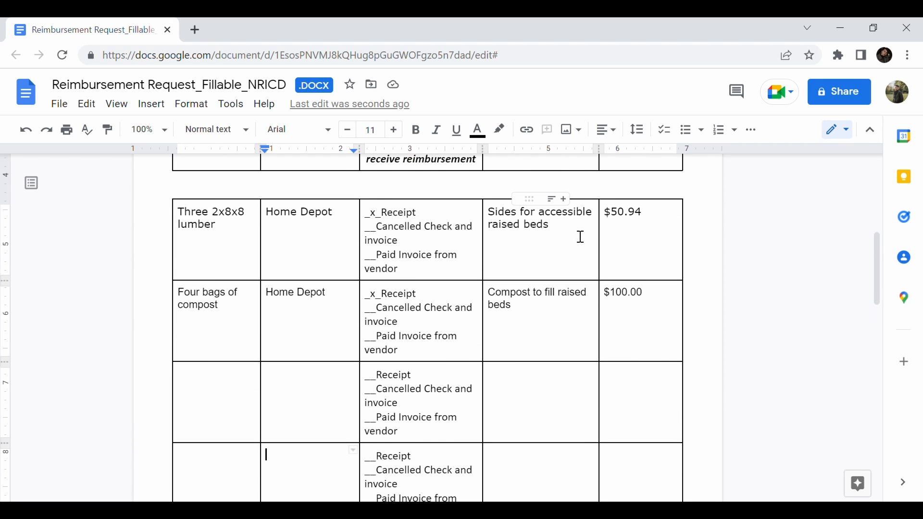
pyautogui.scroll(2, 580, 237)
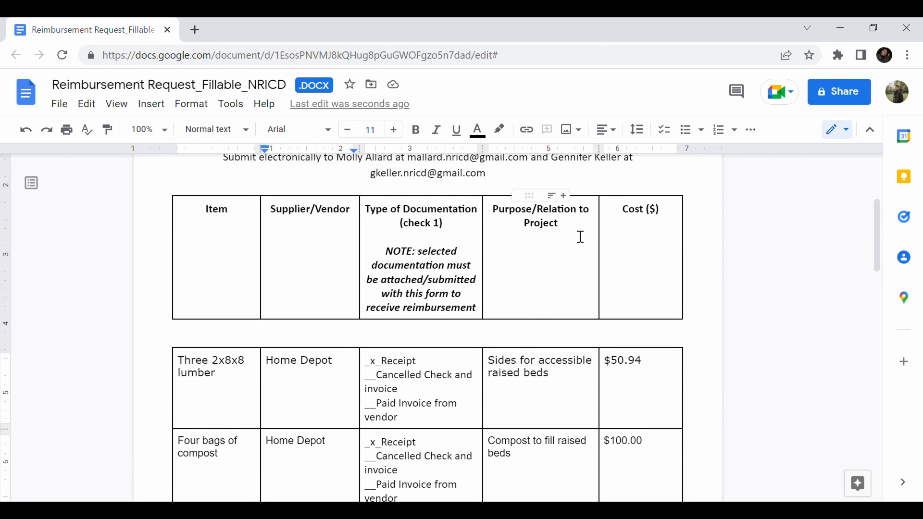
pyautogui.scroll(-6, 471, 354)
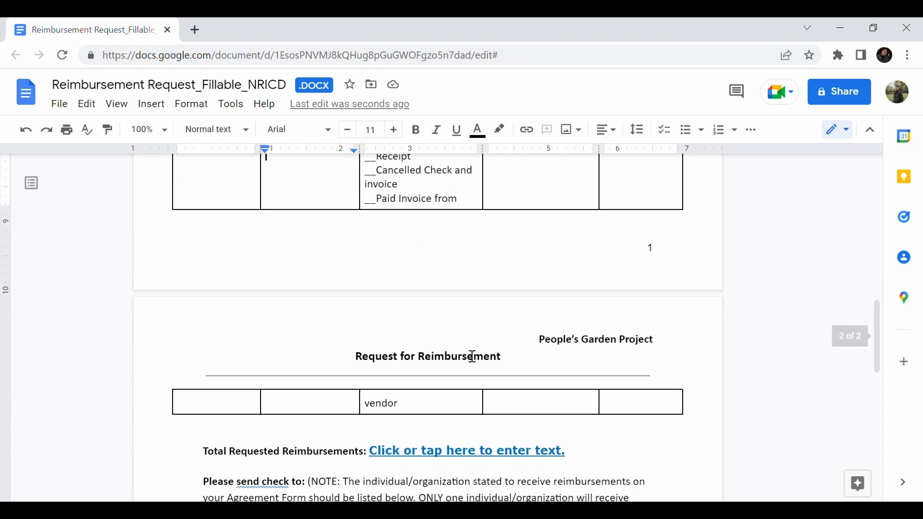
pyautogui.scroll(6, 472, 354)
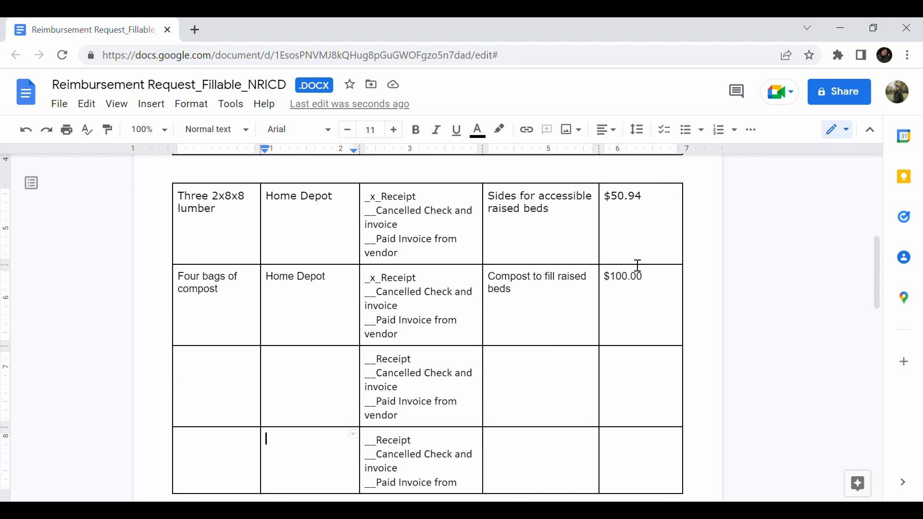
# Step: Replace the Total Requested Reimbursements placeholder with $150.94
pyautogui.scroll(-8, 622, 327)
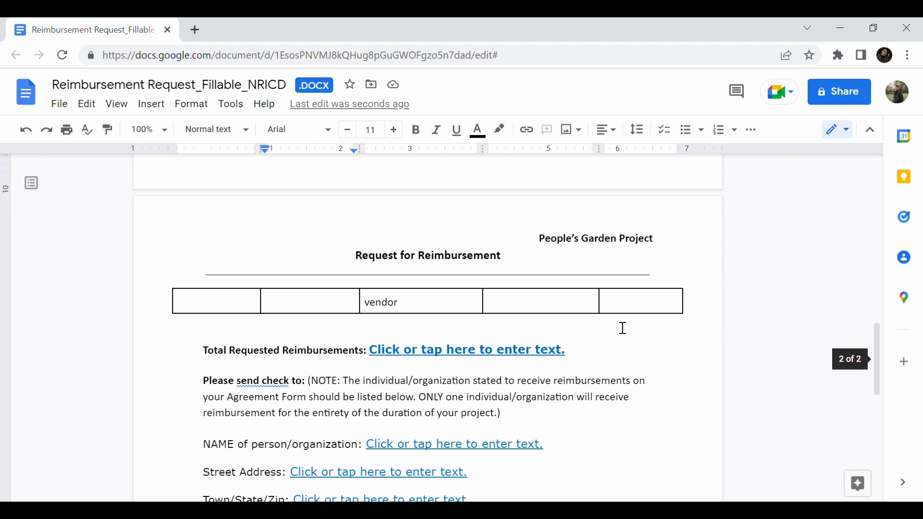
pyautogui.moveTo(375, 352); pyautogui.dragTo(574, 358)
pyautogui.write('$150')
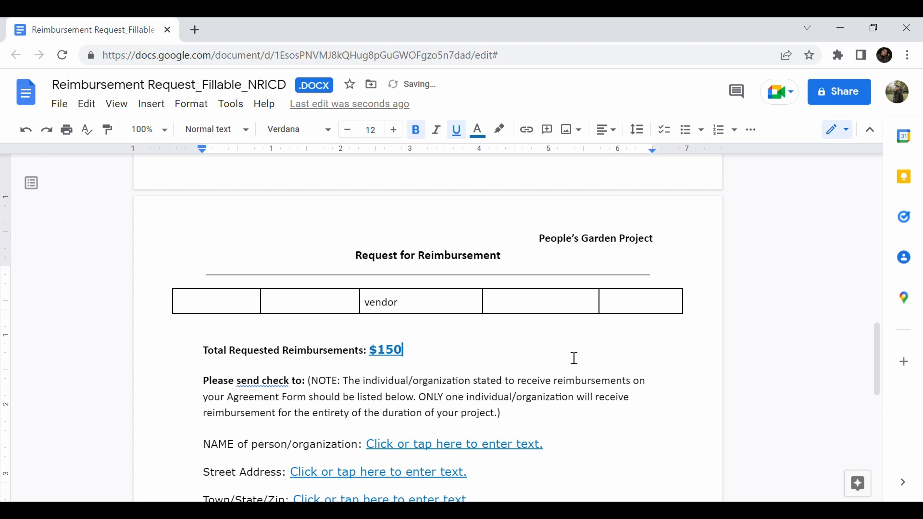
pyautogui.write('.94')
# Step: Enter "Community Garden Group" as the name of the person/organization to receive the check
pyautogui.scroll(-1, 415, 404)
pyautogui.scroll(-1, 414, 403)
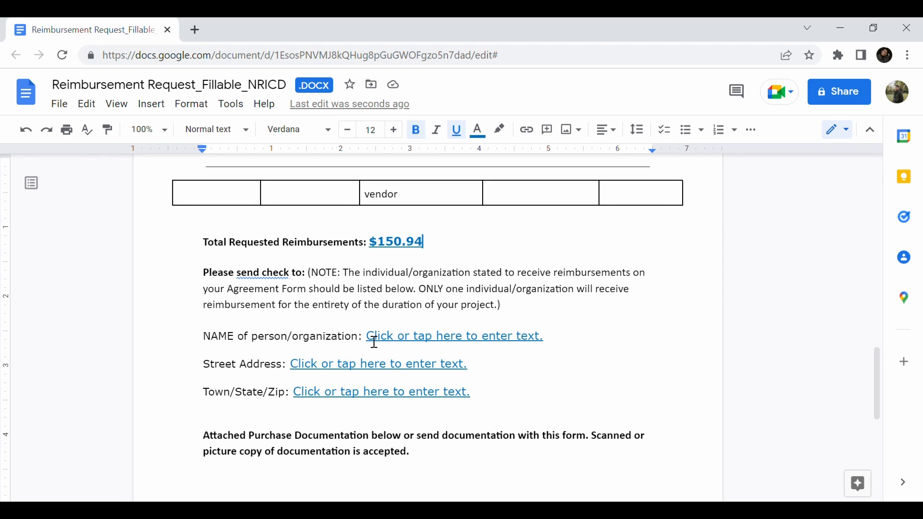
pyautogui.moveTo(374, 342); pyautogui.dragTo(551, 347)
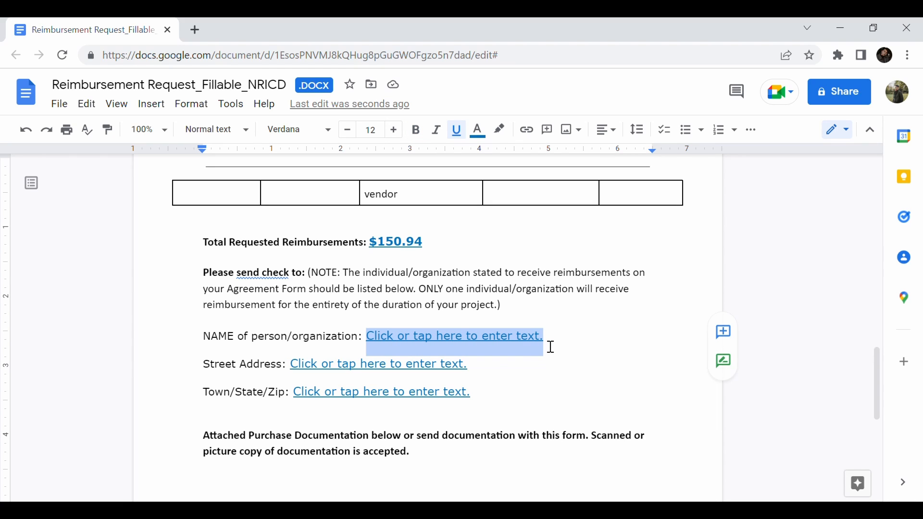
pyautogui.write('Communi')
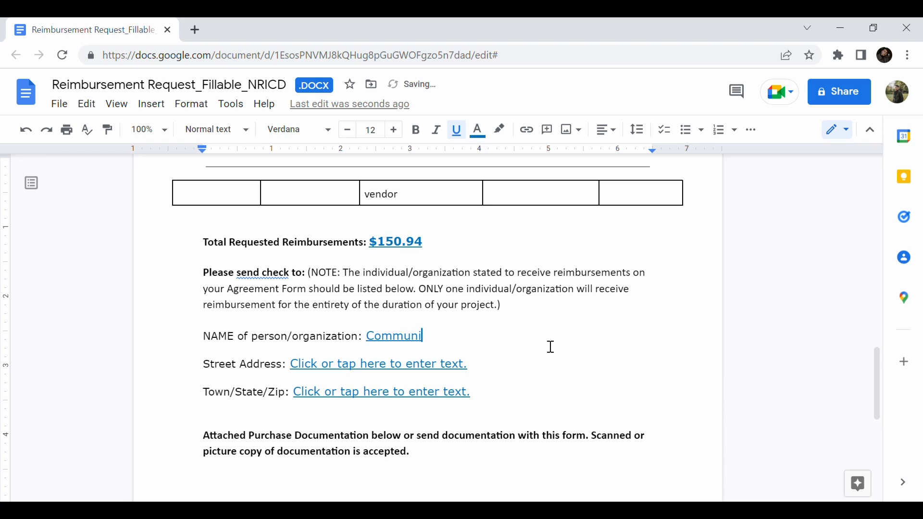
pyautogui.write('ty Garden')
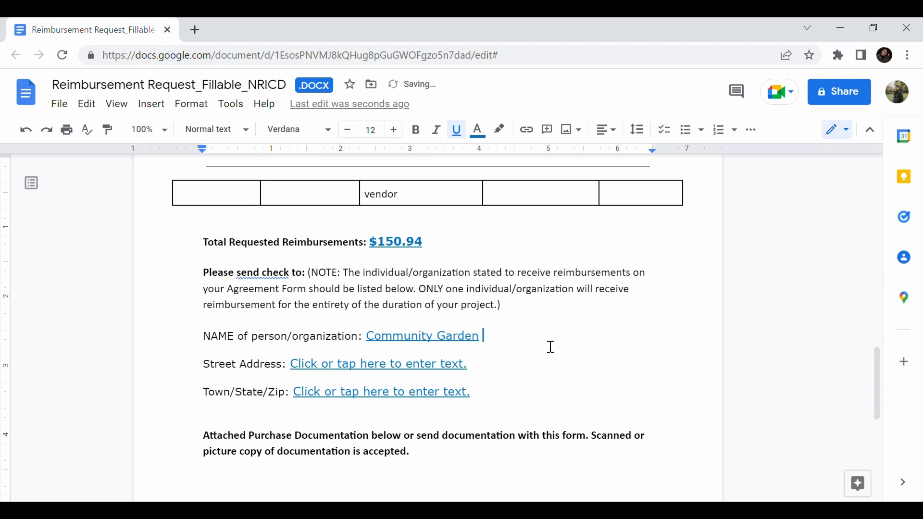
pyautogui.write(' Group')
# Step: Fill in the check recipient's street address and the town, state and zip code
pyautogui.moveTo(301, 374); pyautogui.dragTo(475, 381)
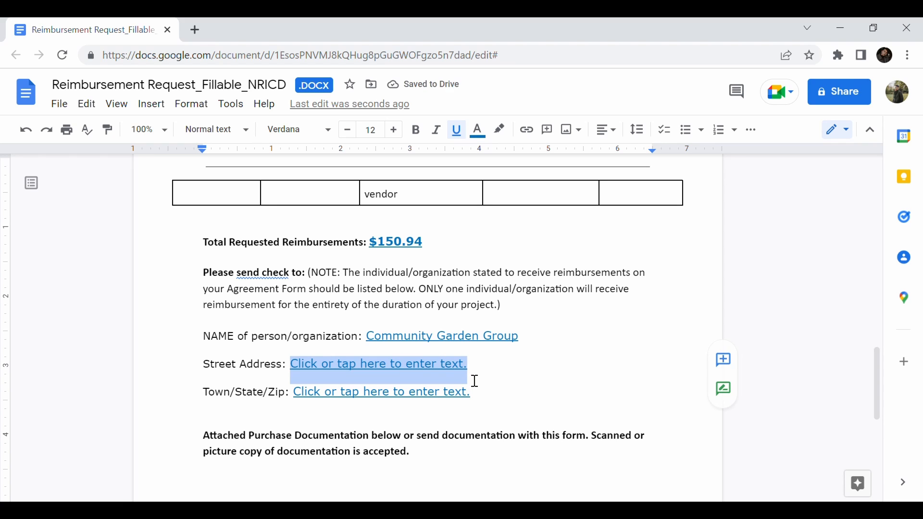
pyautogui.write('000 Street')
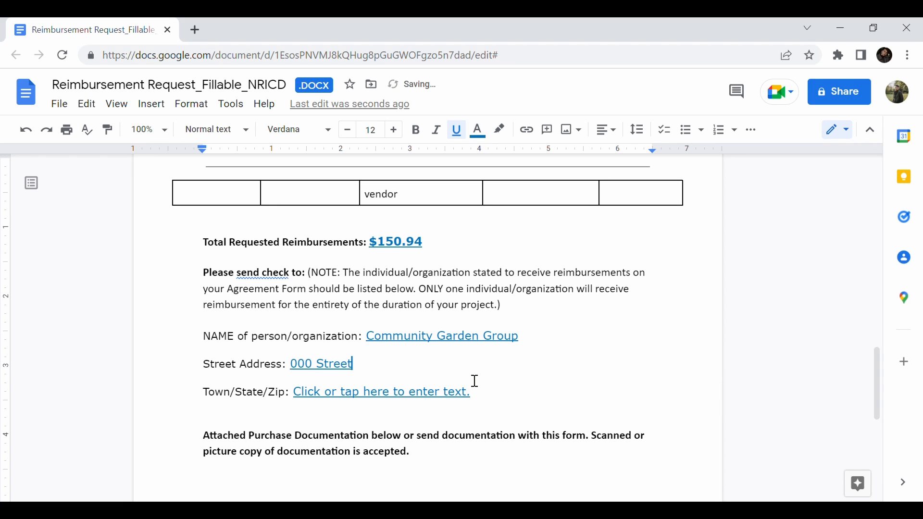
pyautogui.moveTo(302, 399); pyautogui.dragTo(471, 408)
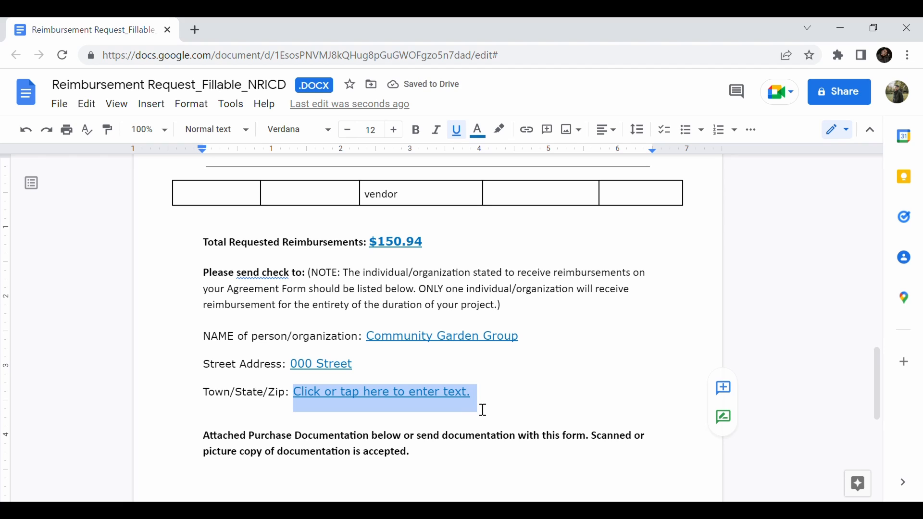
pyautogui.write('City,')
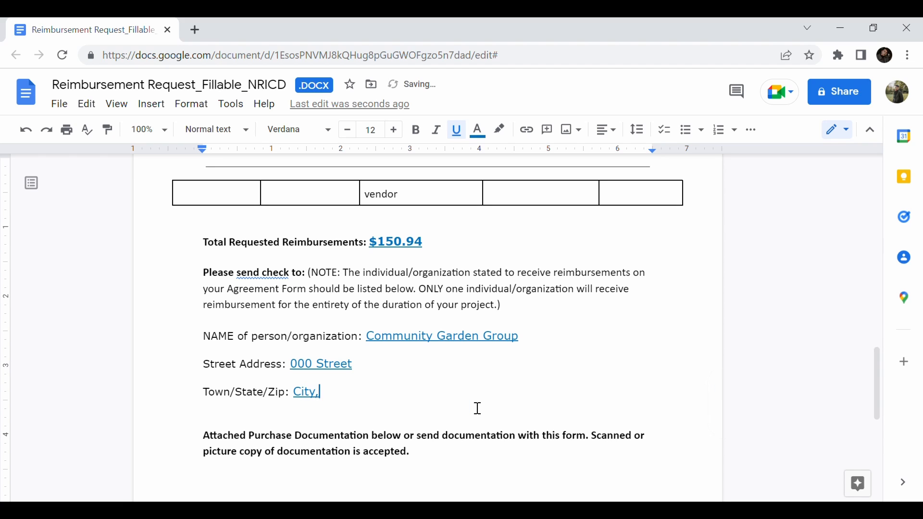
pyautogui.write(' RI 00000')
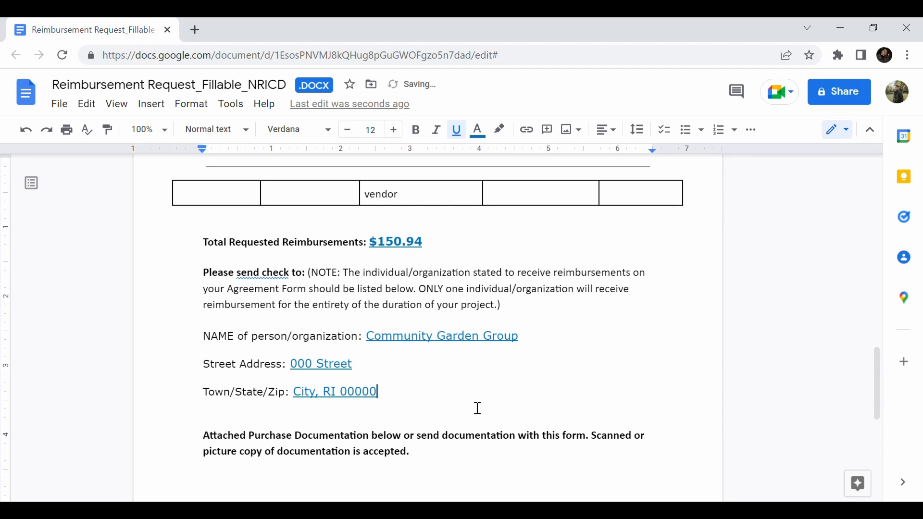
# Step: Insert the receipt photo from the computer below the Attached Purchase Documentation note
pyautogui.scroll(-3, 477, 408)
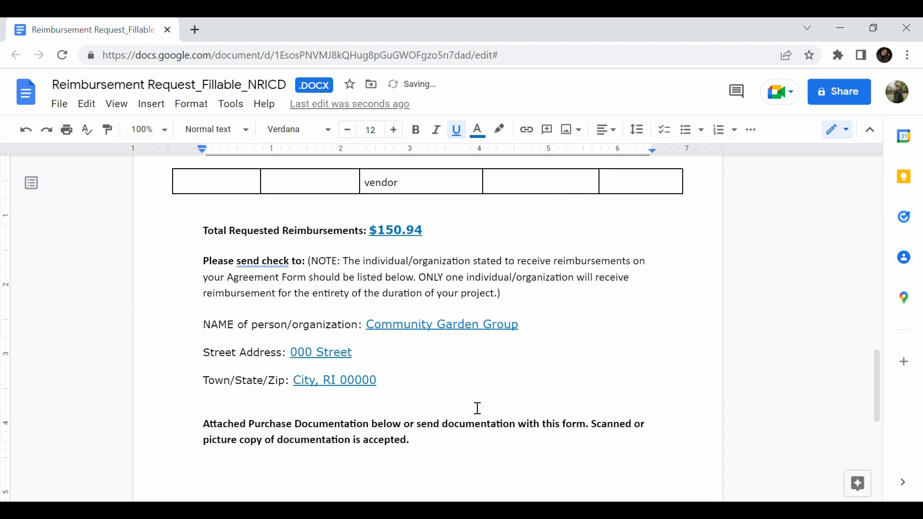
pyautogui.click(328, 398)
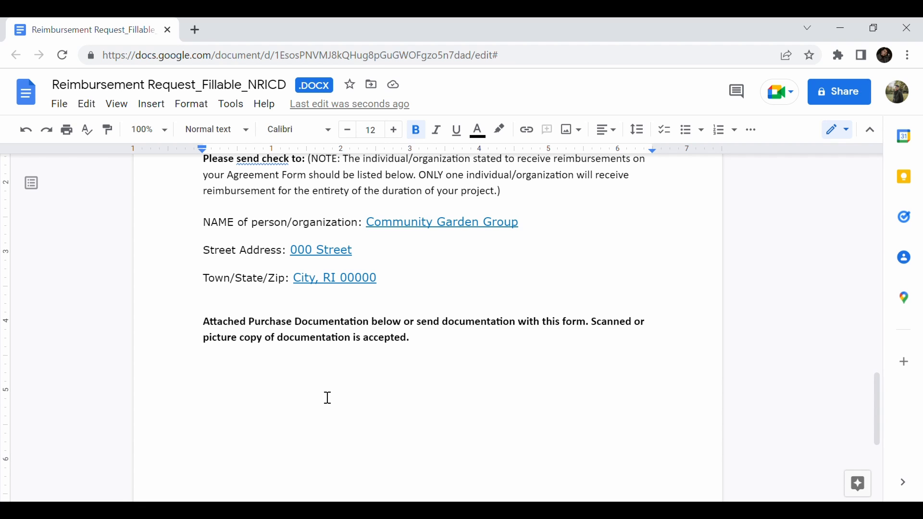
pyautogui.scroll(-10, 328, 398)
pyautogui.scroll(2, 406, 270)
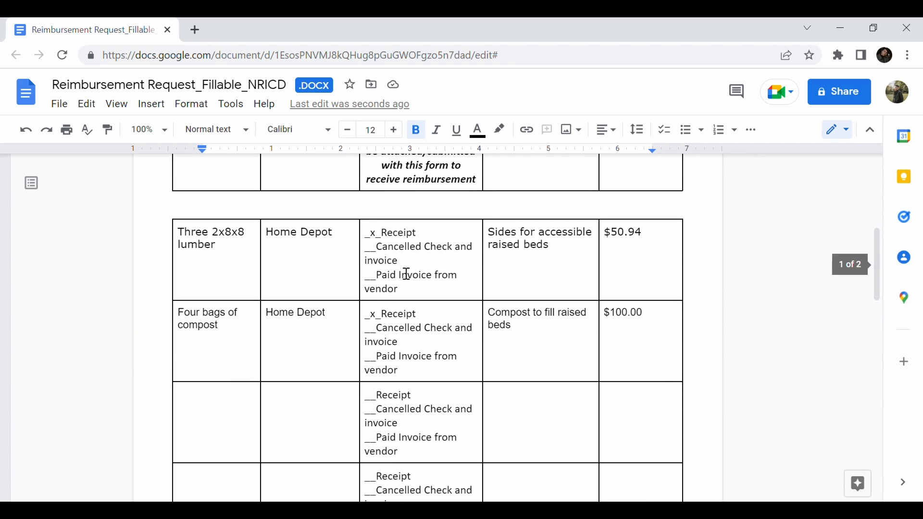
pyautogui.scroll(-10, 425, 286)
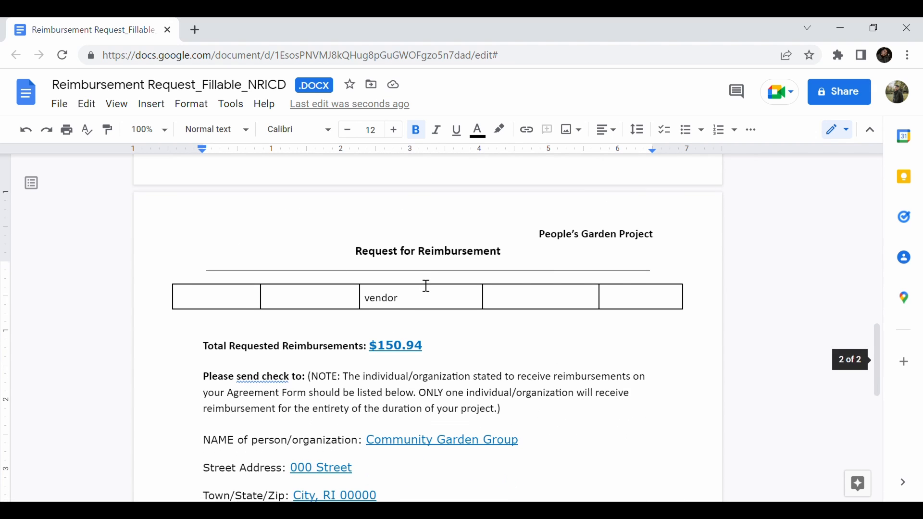
pyautogui.click(153, 105)
pyautogui.moveTo(184, 141)
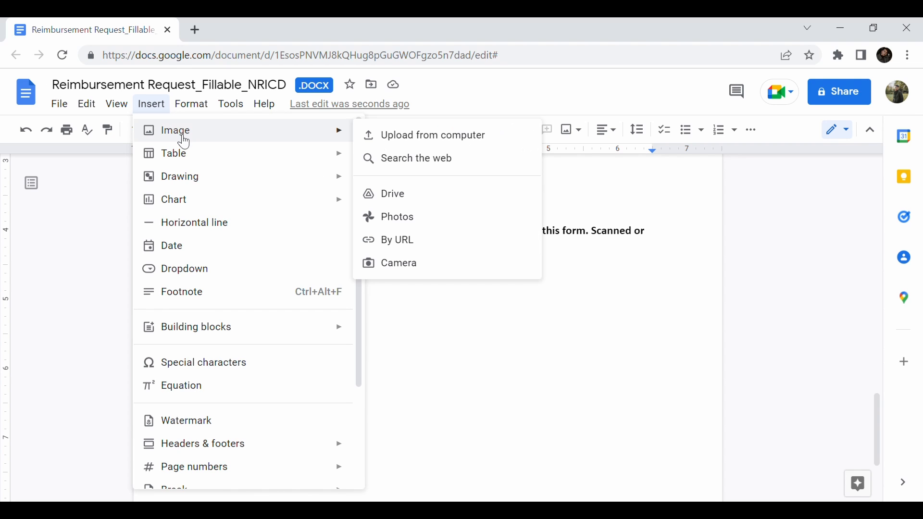
pyautogui.click(423, 136)
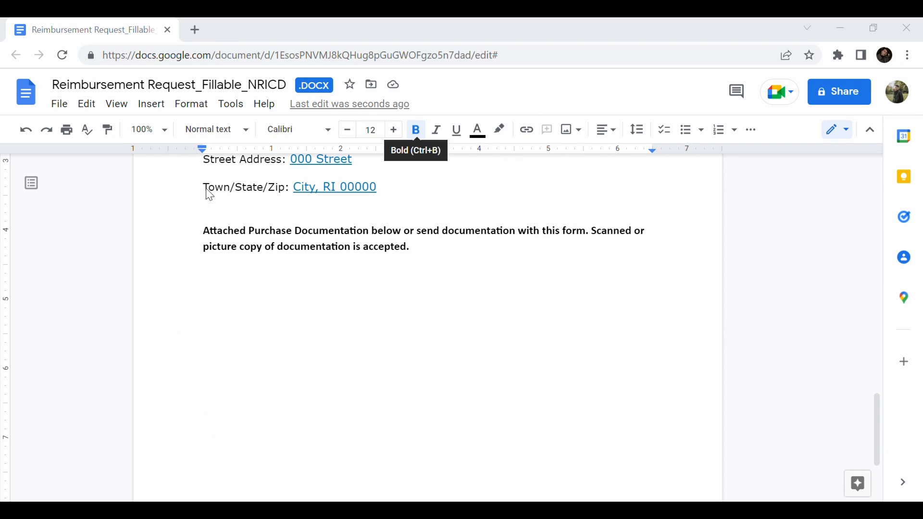
# Step: Shrink the receipt photo proportionally to about 3.7 inches wide so it fits below the documentation note on page 2
pyautogui.scroll(5, 569, 364)
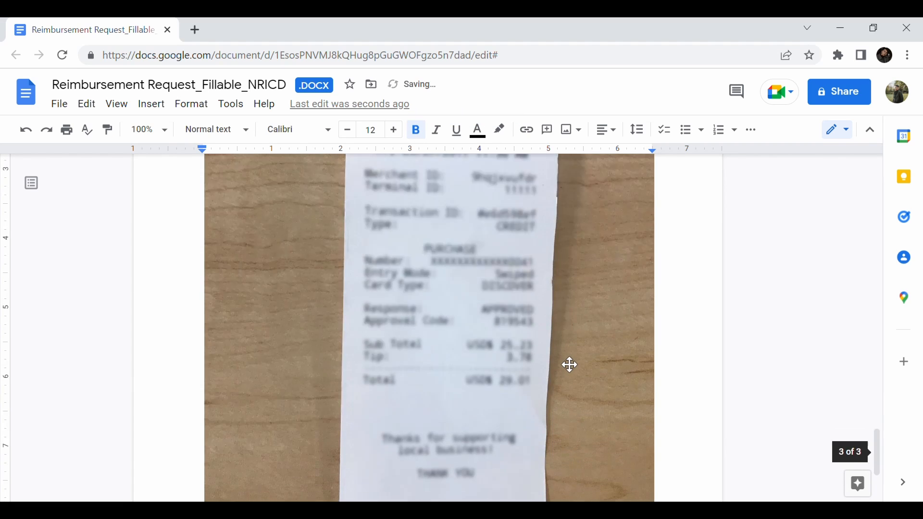
pyautogui.scroll(2, 569, 364)
pyautogui.scroll(-10, 569, 363)
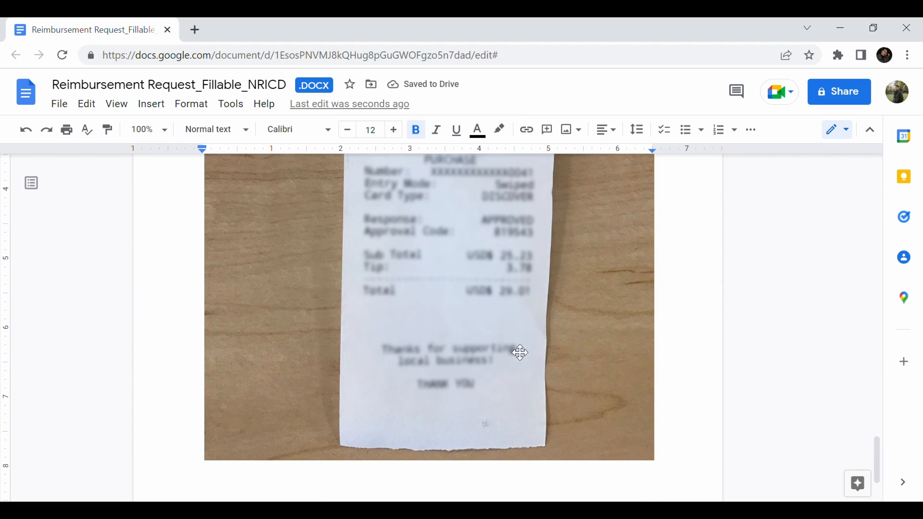
pyautogui.click(509, 347)
pyautogui.moveTo(655, 461); pyautogui.dragTo(511, 357)
pyautogui.scroll(6, 511, 357)
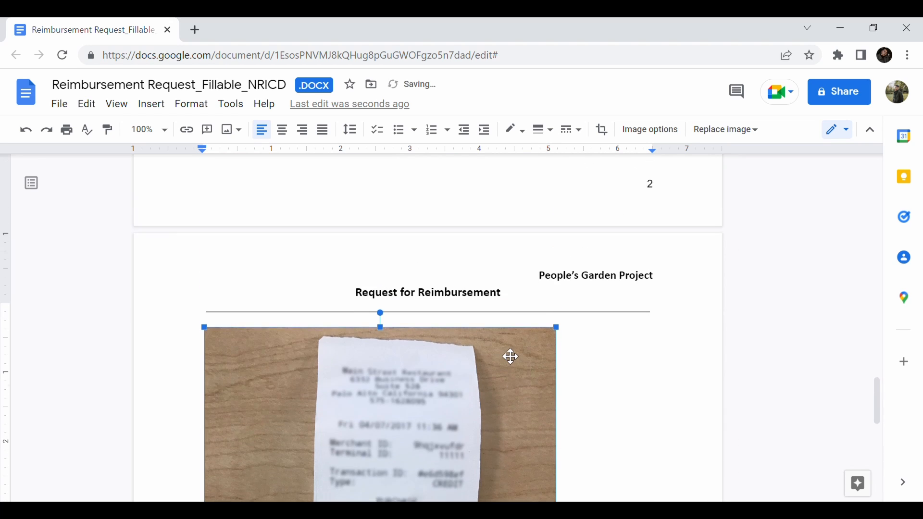
pyautogui.scroll(-6, 511, 356)
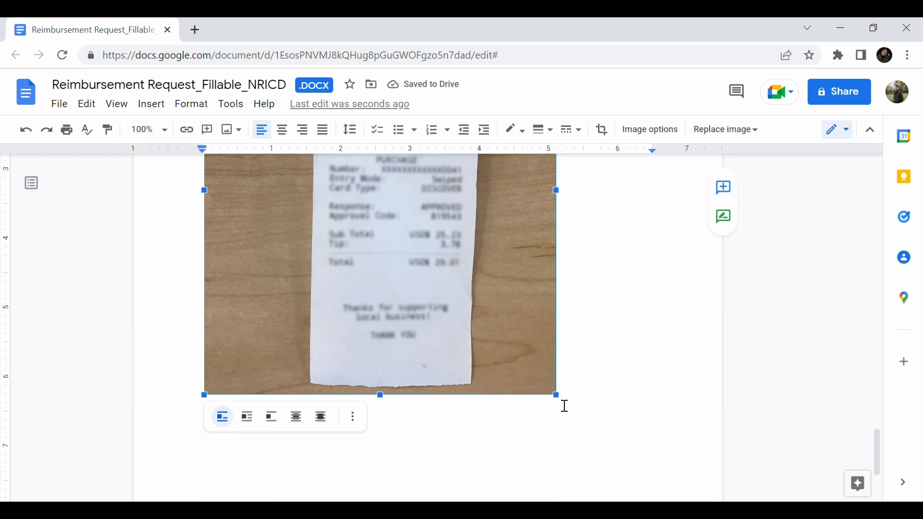
pyautogui.moveTo(560, 399); pyautogui.dragTo(472, 340)
pyautogui.scroll(6, 471, 340)
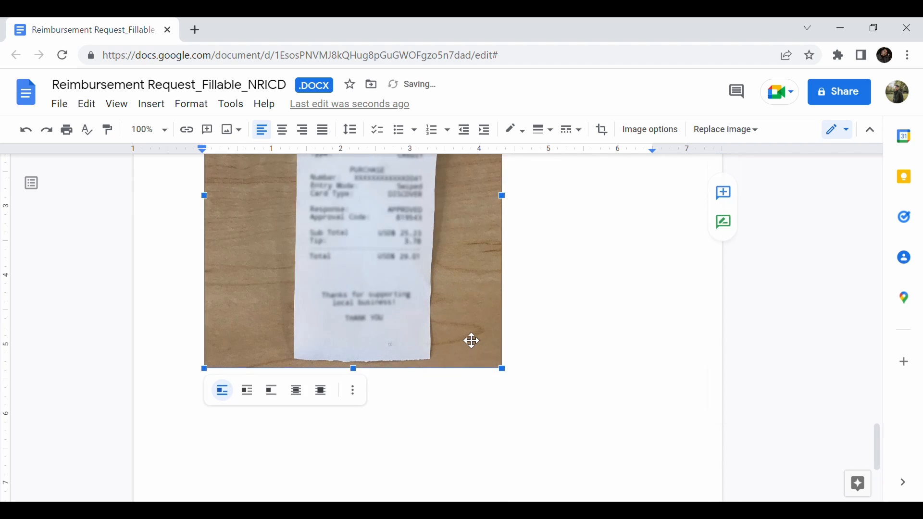
pyautogui.scroll(-5, 471, 340)
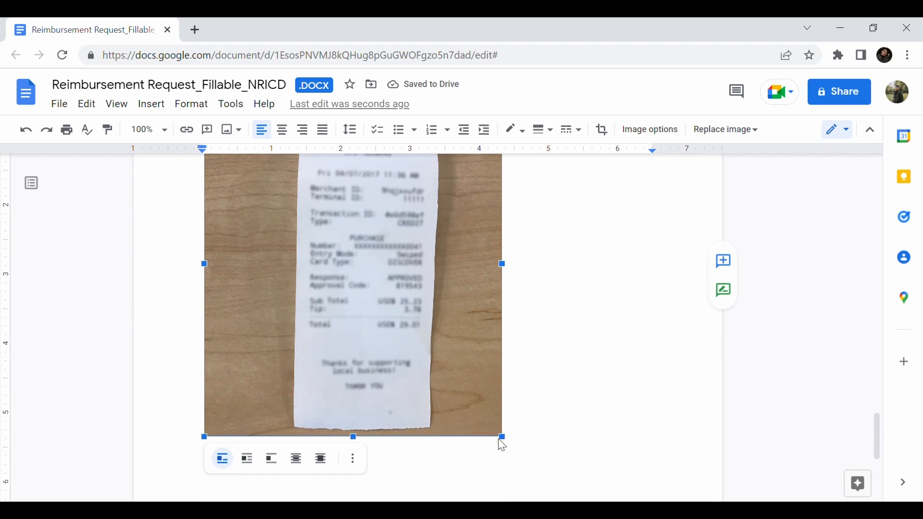
pyautogui.moveTo(506, 442); pyautogui.dragTo(447, 391)
pyautogui.scroll(5, 447, 391)
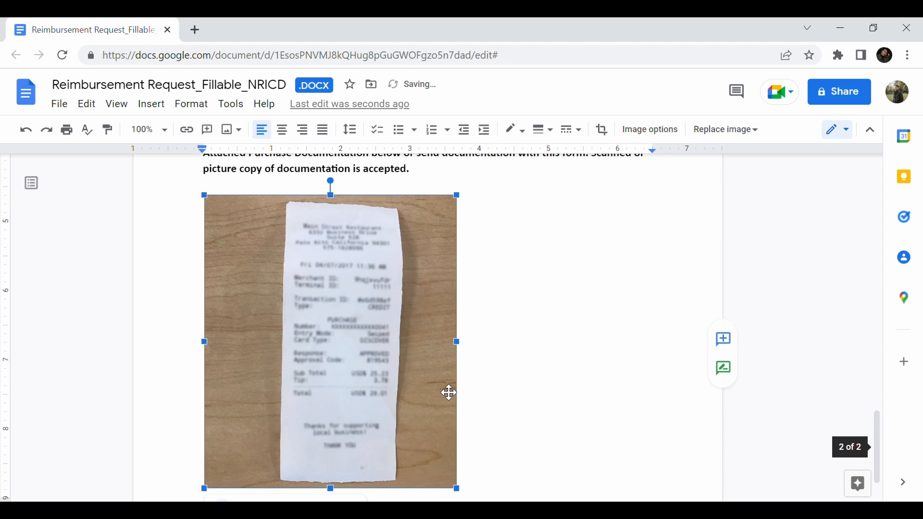
pyautogui.scroll(2, 476, 382)
pyautogui.click(476, 382)
# Step: Review the filled-in form from the attached receipt back to the project name and date
pyautogui.scroll(-6, 477, 381)
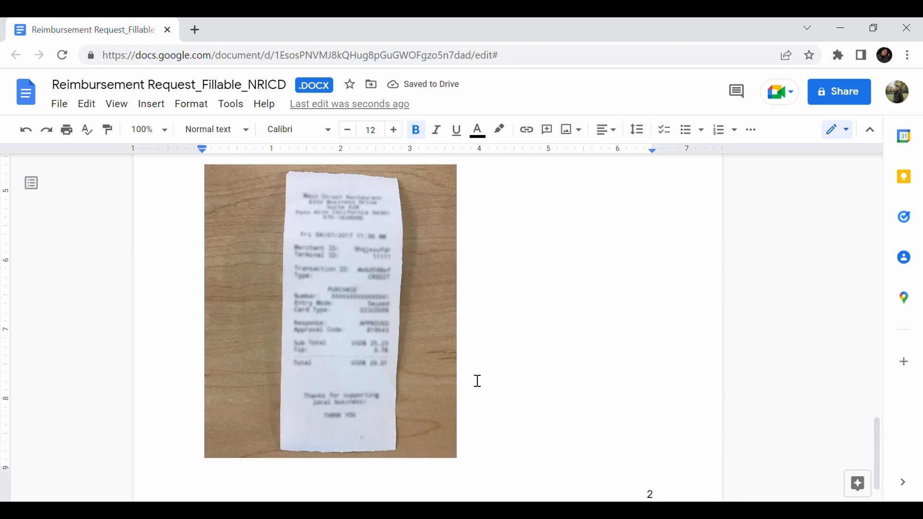
pyautogui.scroll(20, 478, 381)
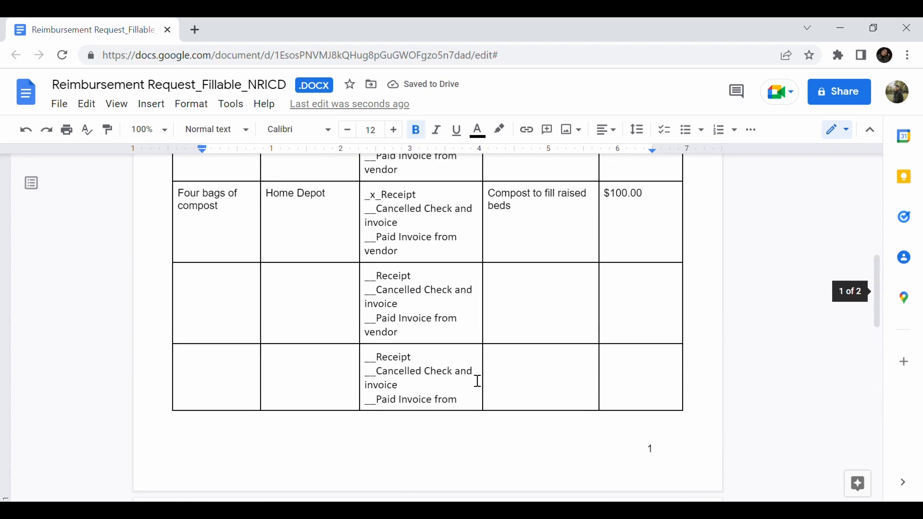
pyautogui.scroll(5, 478, 381)
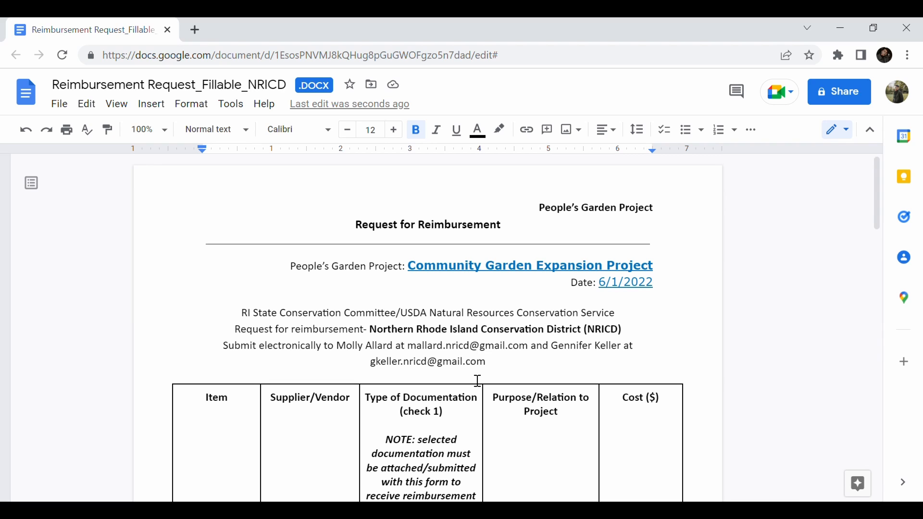